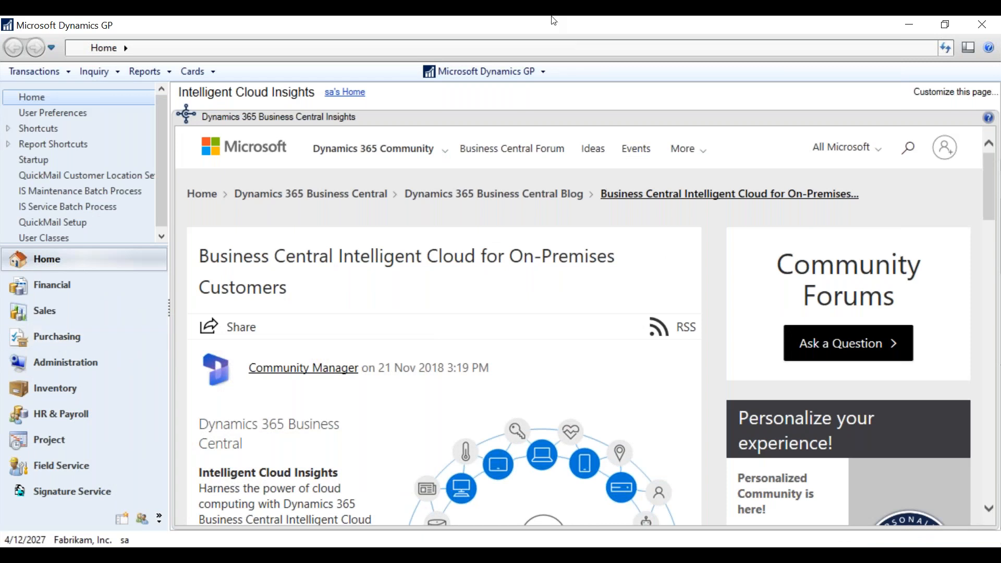
# Open the wsTOOLS Zone Calculator's general setup window and move it fully into view
pyautogui.click(474, 72)
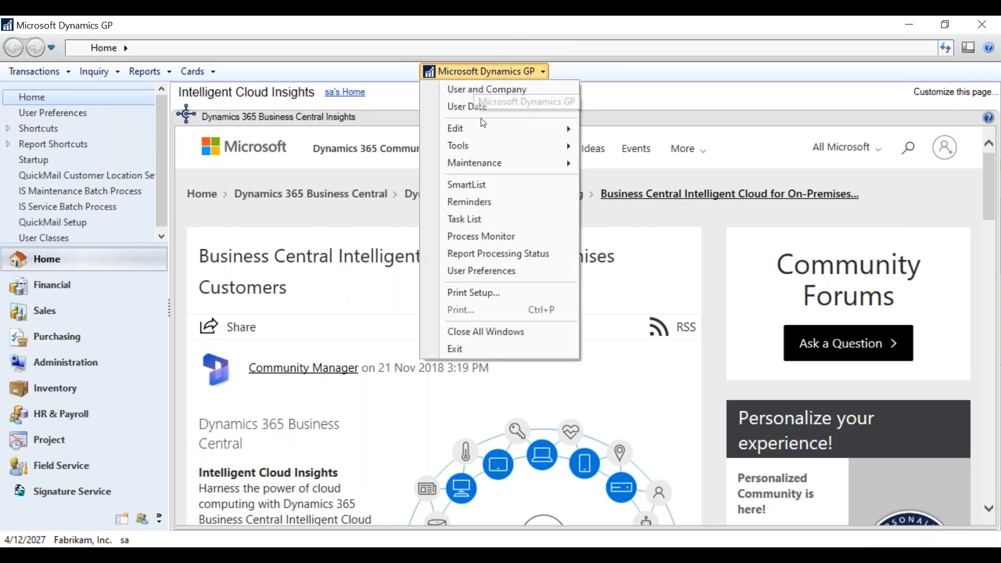
pyautogui.moveTo(574, 146)
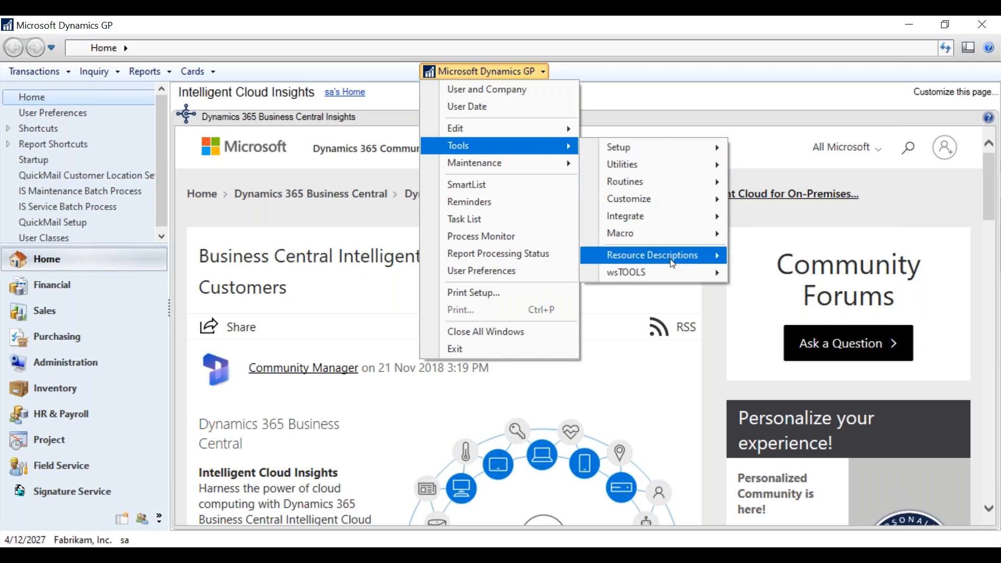
pyautogui.moveTo(672, 269)
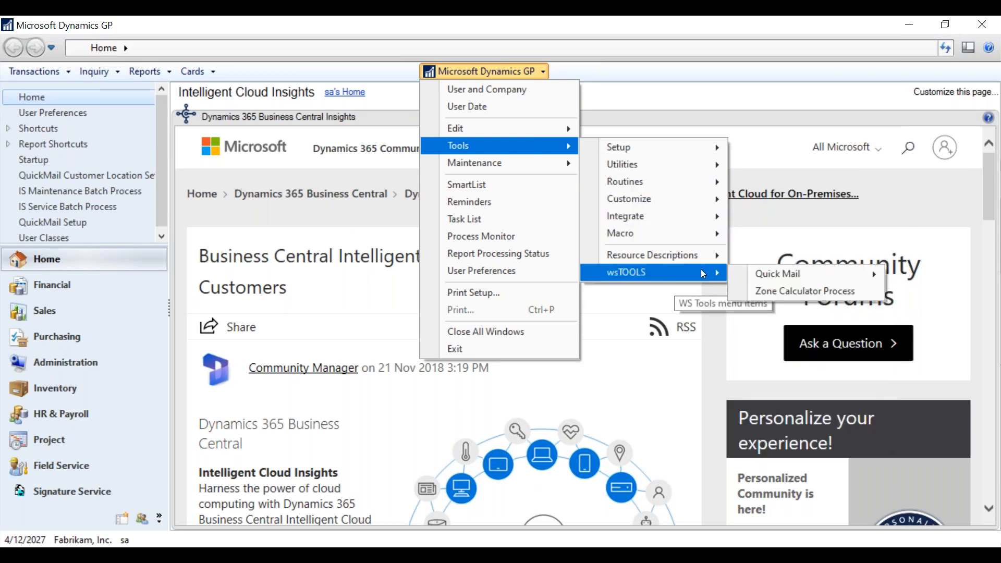
pyautogui.moveTo(714, 152)
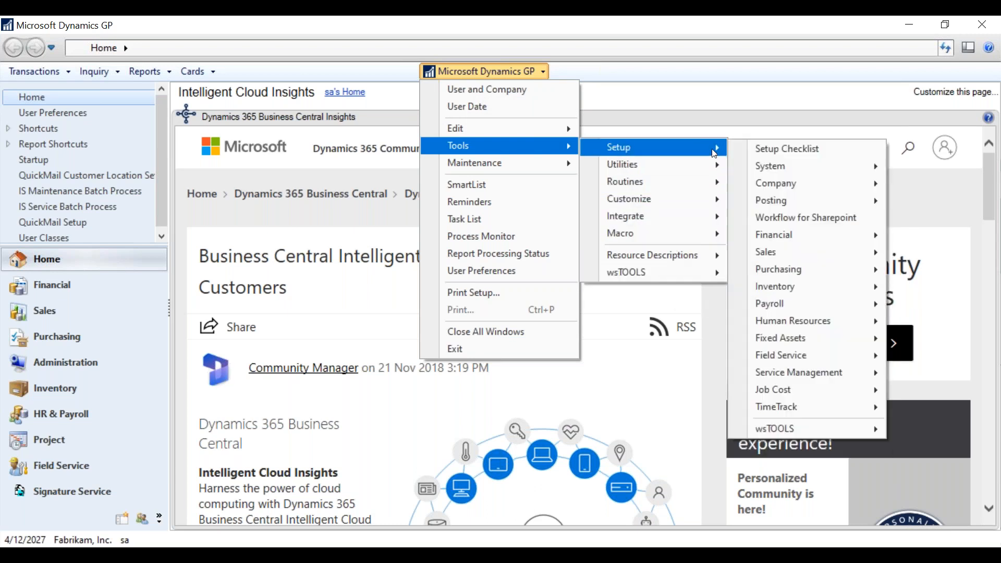
pyautogui.moveTo(859, 430)
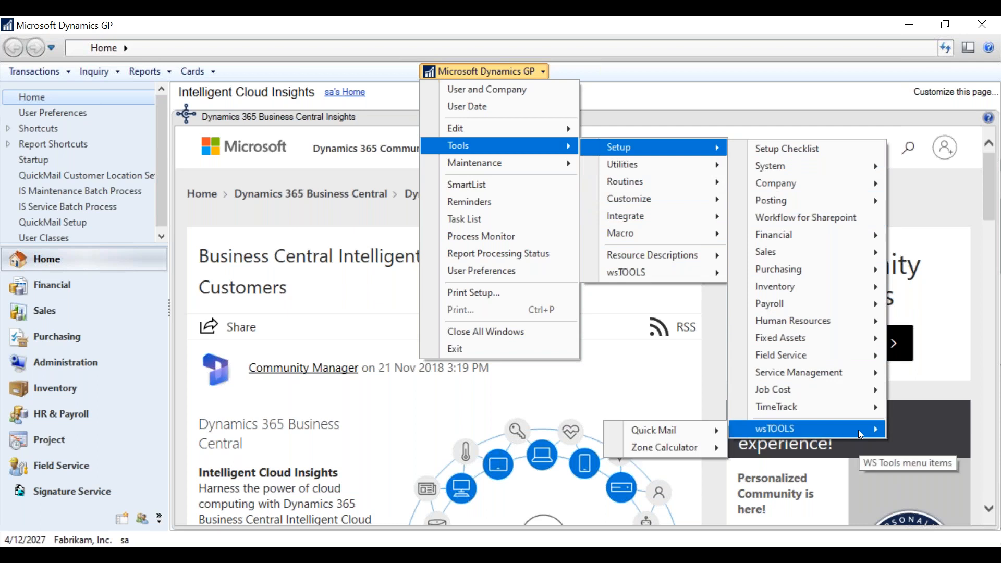
pyautogui.moveTo(713, 449)
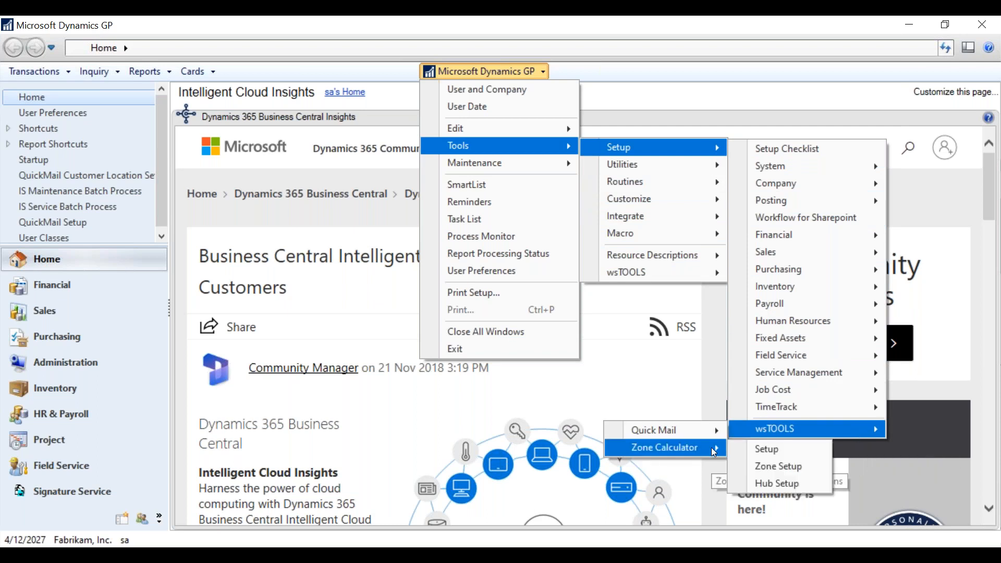
pyautogui.click(761, 449)
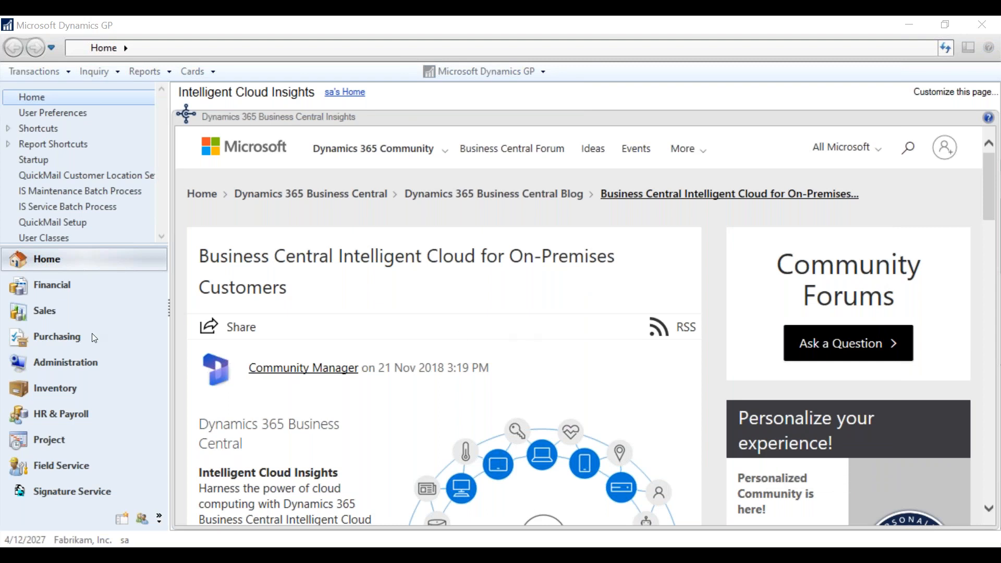
pyautogui.moveTo(1, 162); pyautogui.dragTo(557, 164)
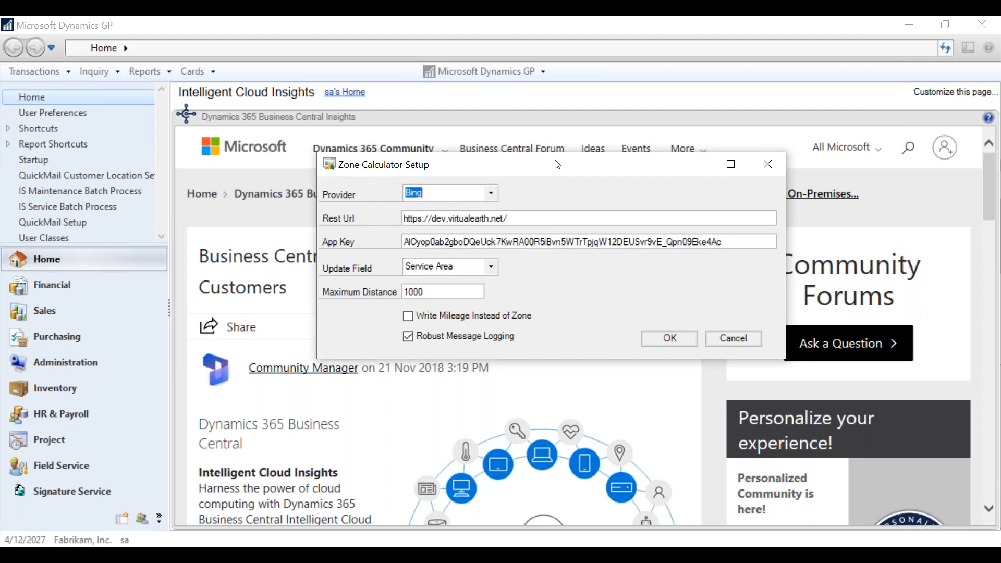
# Review the available Provider and Update Field options in Zone Calculator Setup and accept the existing settings
pyautogui.click(491, 194)
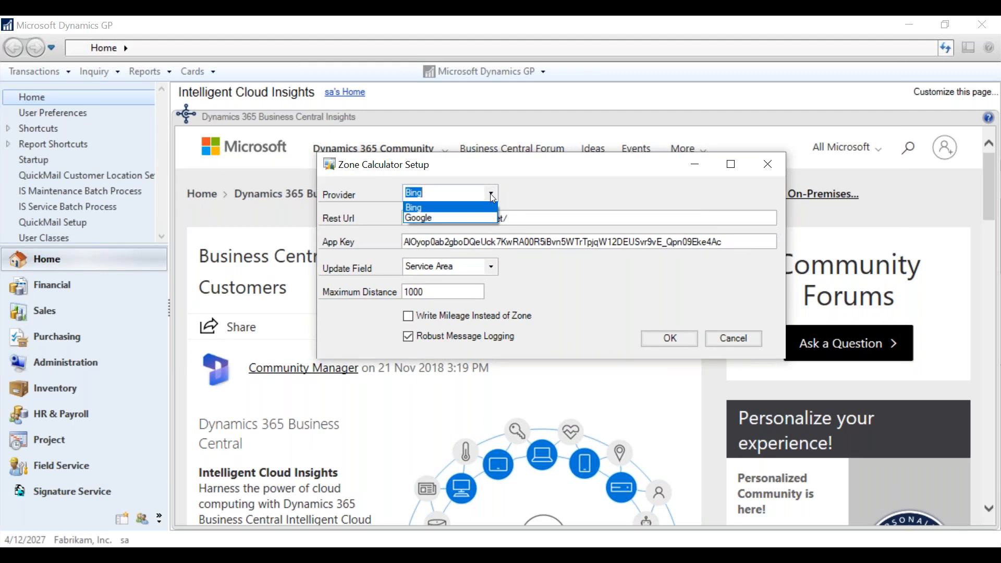
pyautogui.click(491, 194)
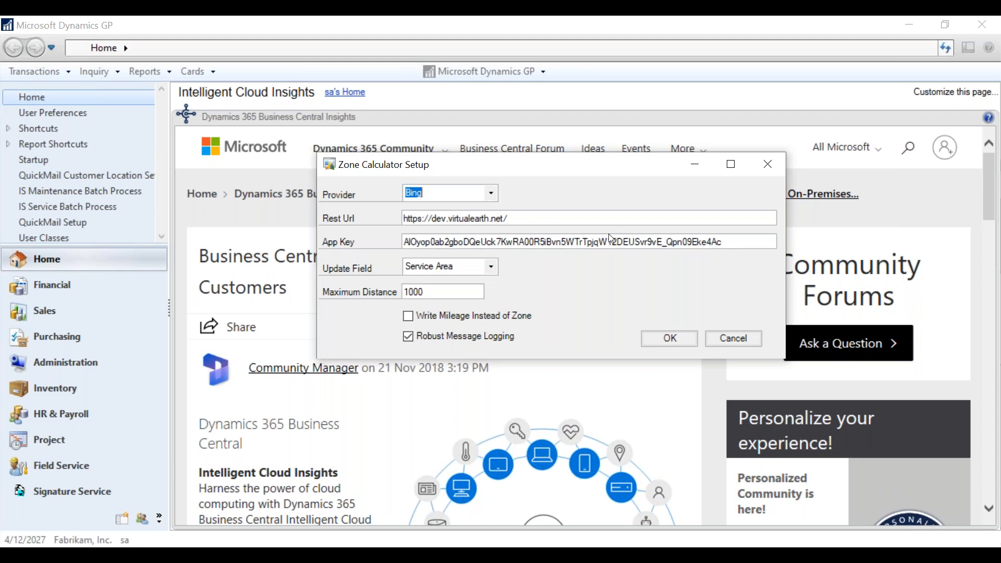
pyautogui.click(492, 268)
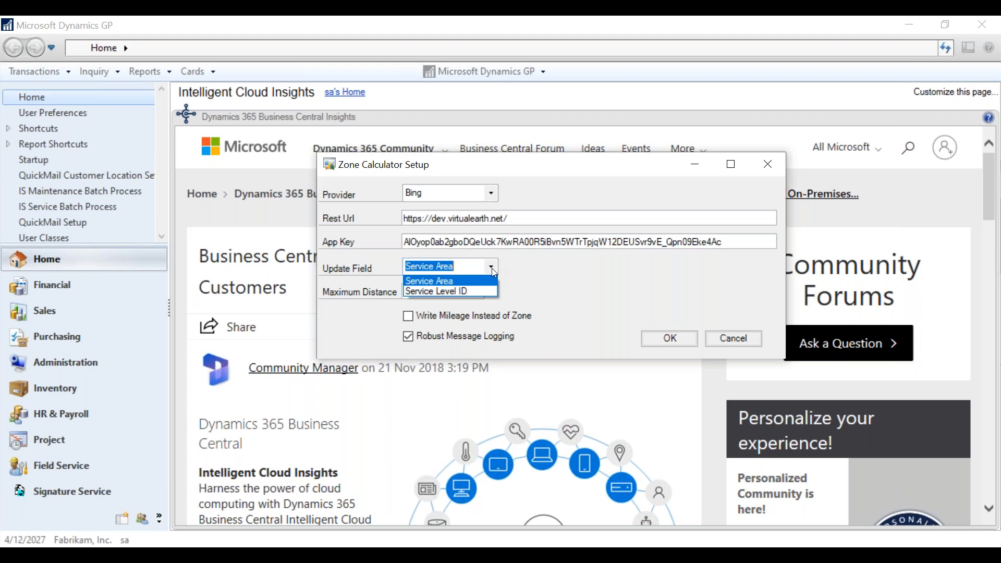
pyautogui.click(493, 268)
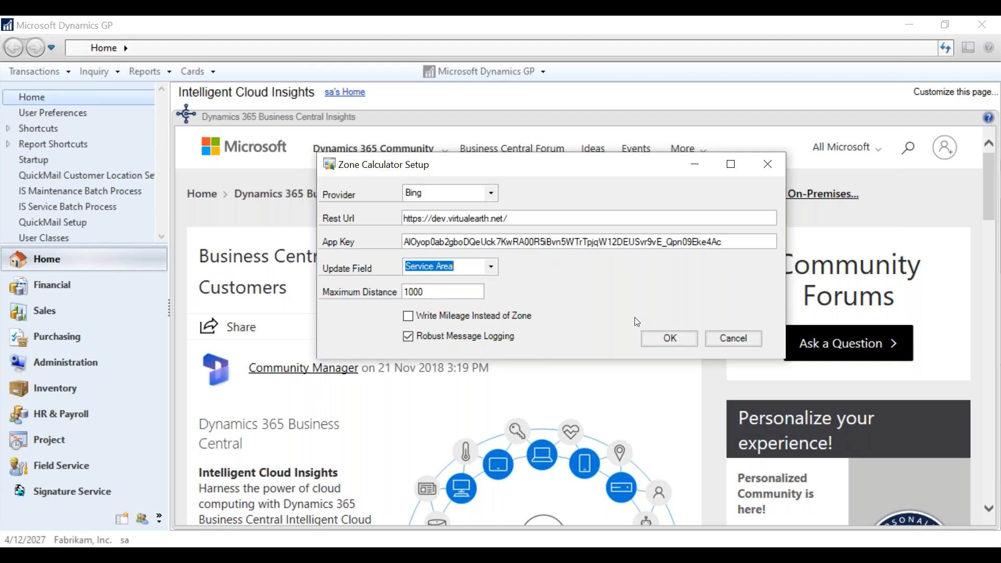
pyautogui.click(656, 340)
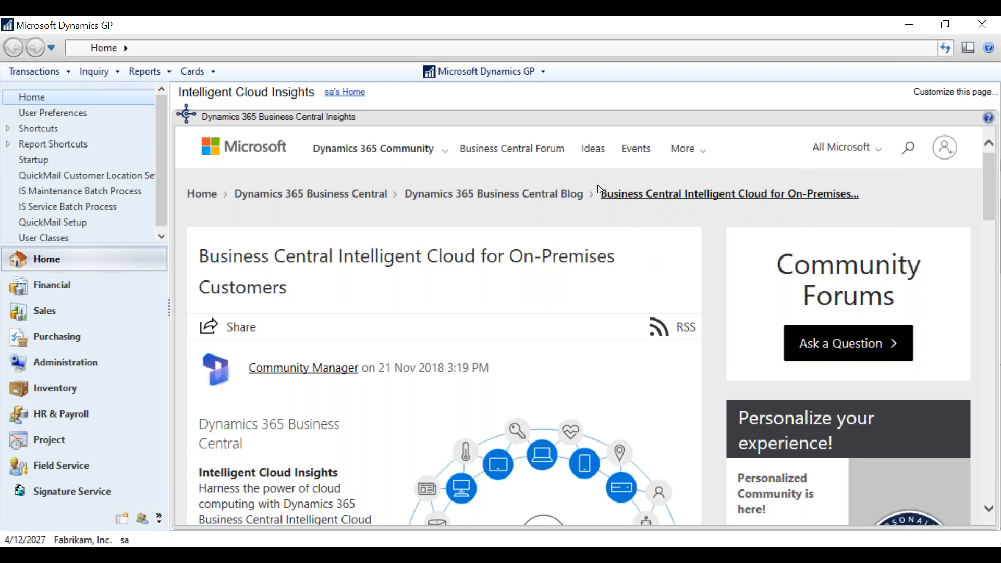
# Open the Zone Calculator's Zone Setup, review the zone IDs and their distances, and save the table
pyautogui.click(491, 71)
pyautogui.moveTo(546, 145)
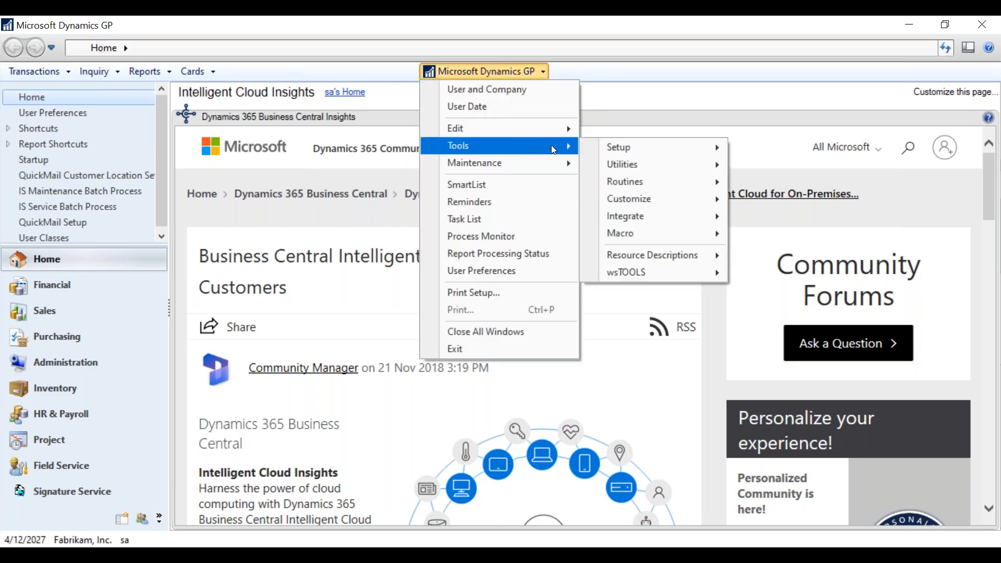
pyautogui.moveTo(636, 147)
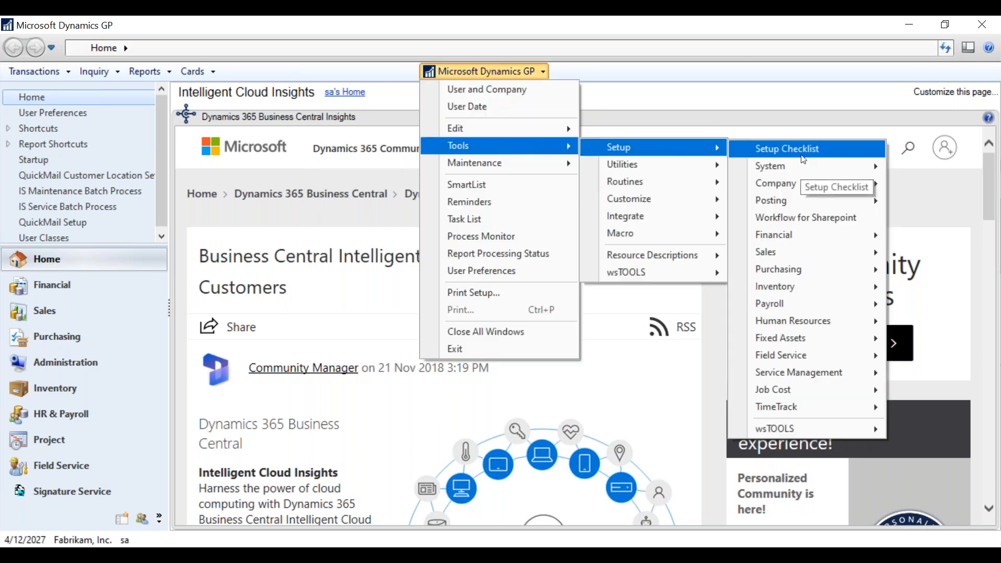
pyautogui.moveTo(876, 433)
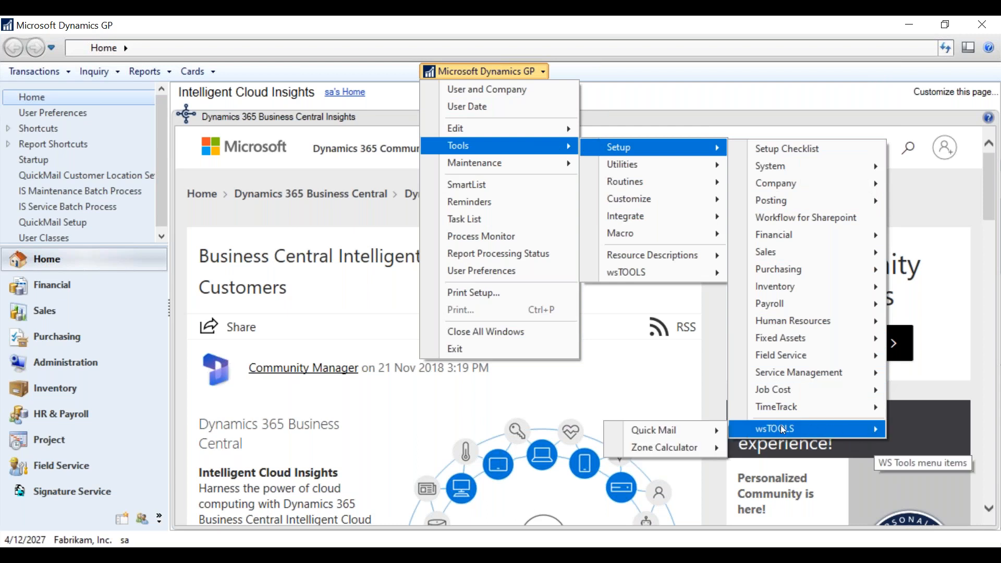
pyautogui.moveTo(705, 457)
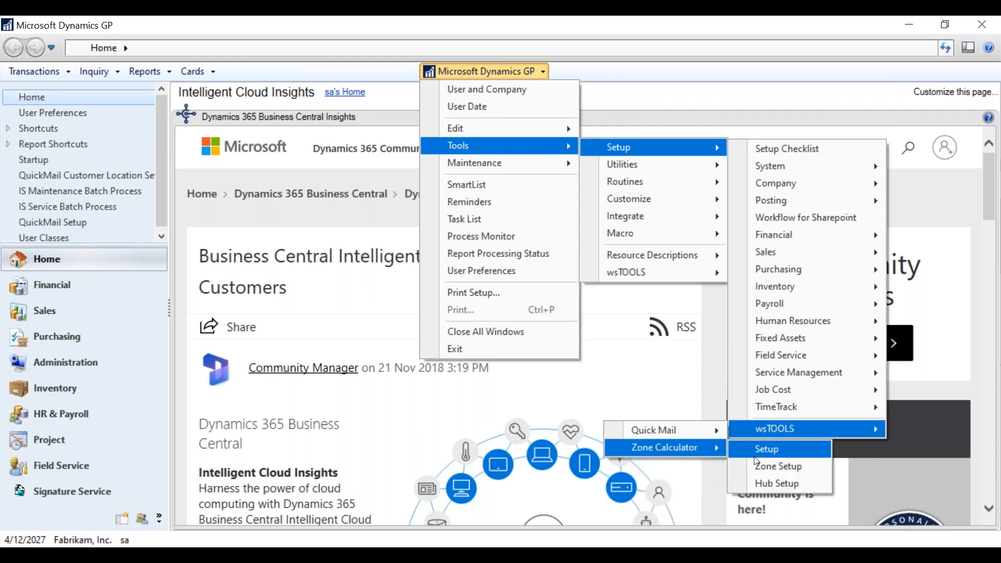
pyautogui.click(764, 466)
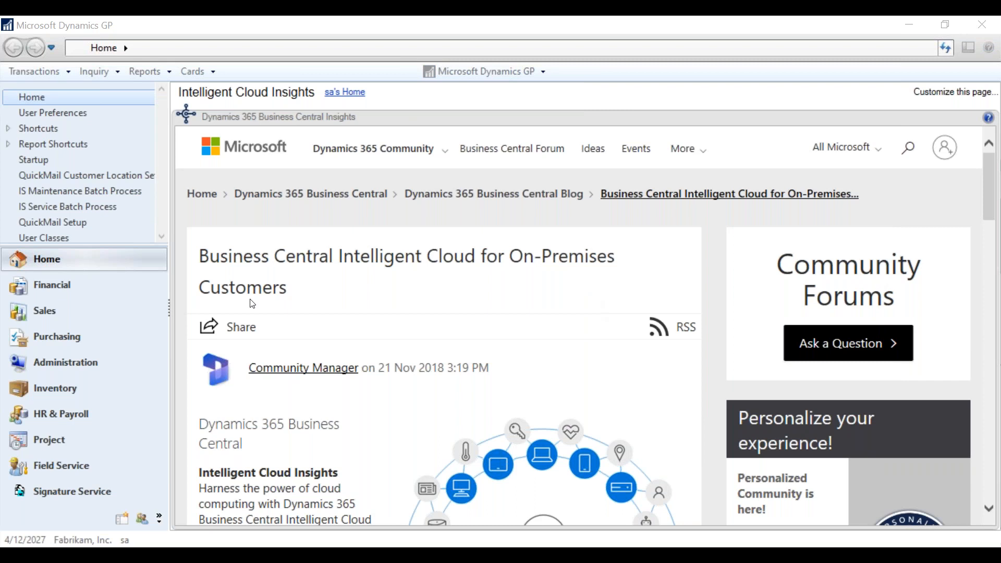
pyautogui.moveTo(292, 141); pyautogui.dragTo(478, 124)
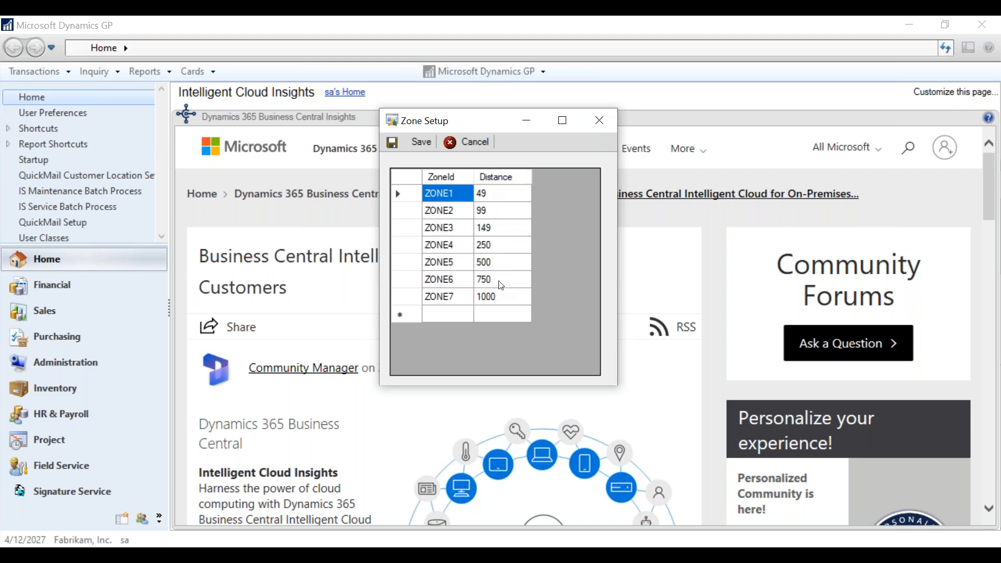
pyautogui.click(420, 143)
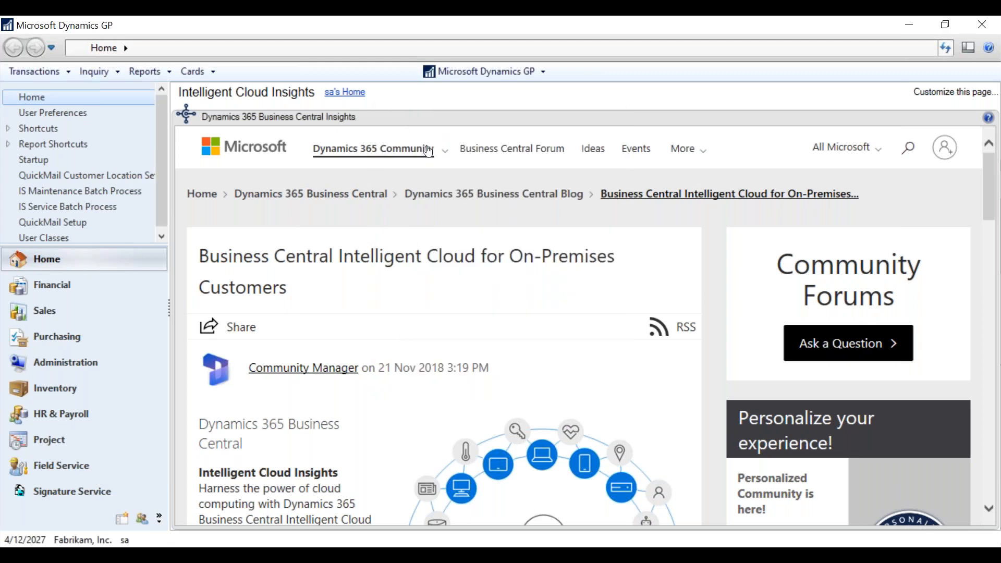
# Open the Zone Calculator's Hub Setup, review the hub IDs and addresses, and save the table
pyautogui.click(477, 74)
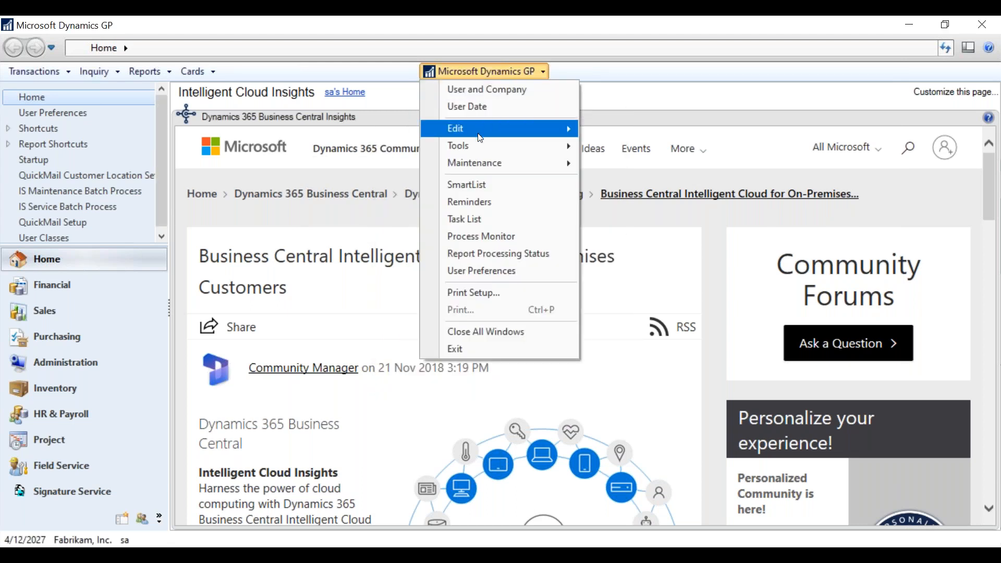
pyautogui.moveTo(522, 151)
pyautogui.moveTo(708, 154)
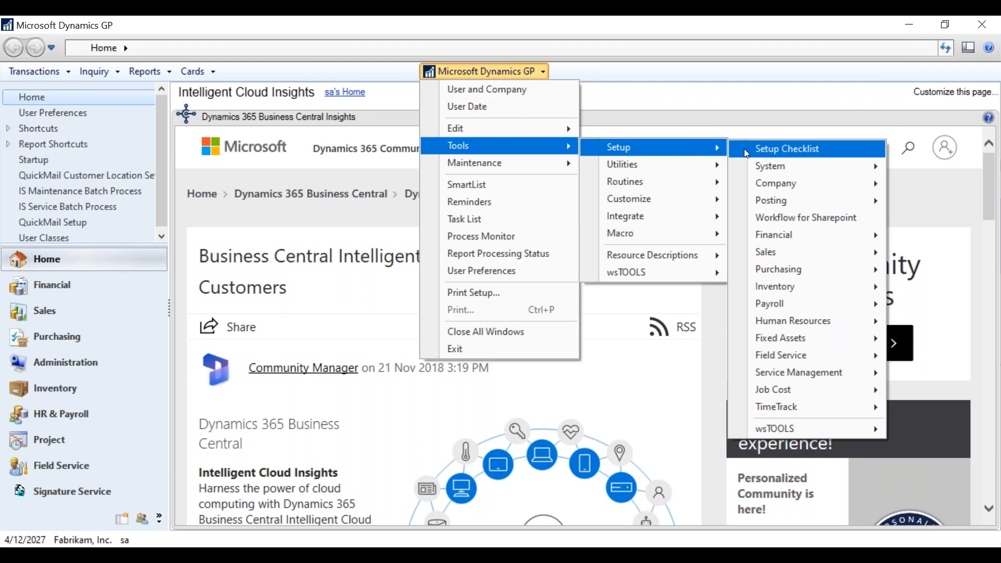
pyautogui.moveTo(875, 426)
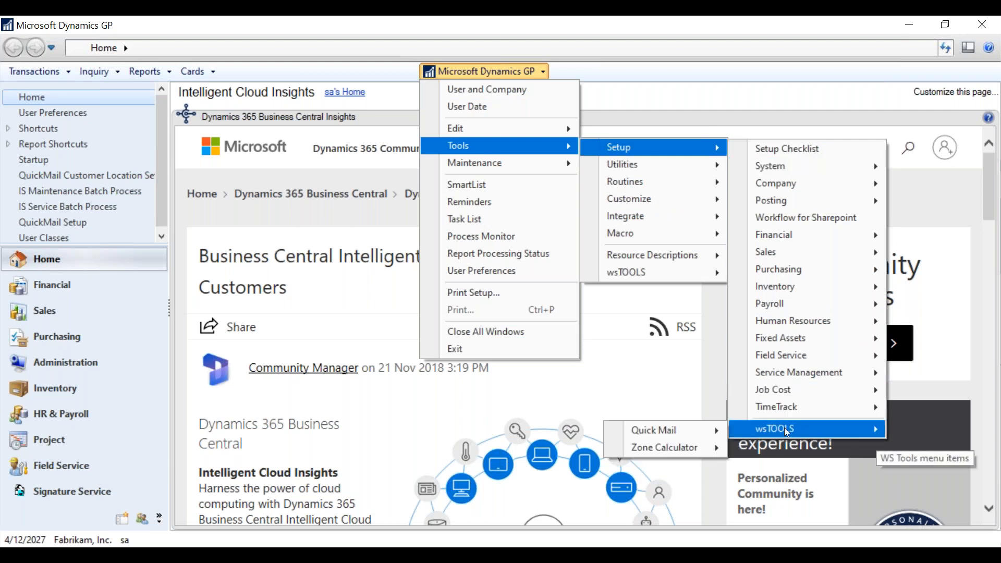
pyautogui.moveTo(707, 445)
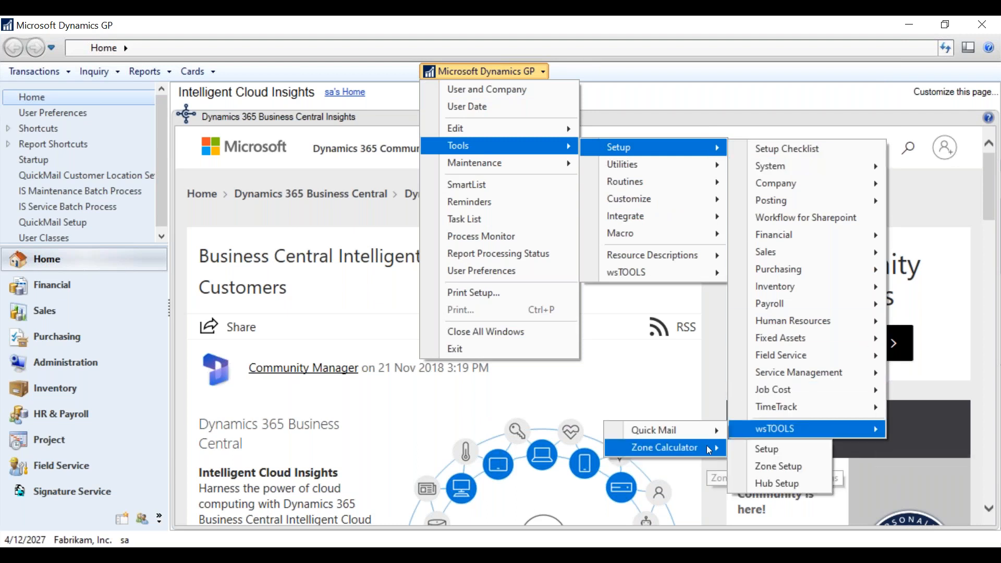
pyautogui.click(793, 483)
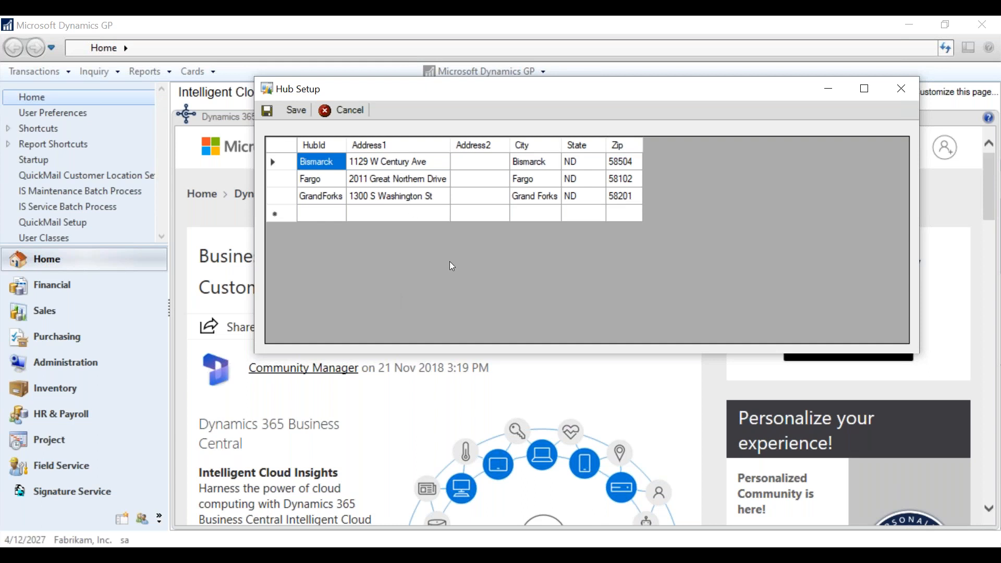
pyautogui.click(297, 110)
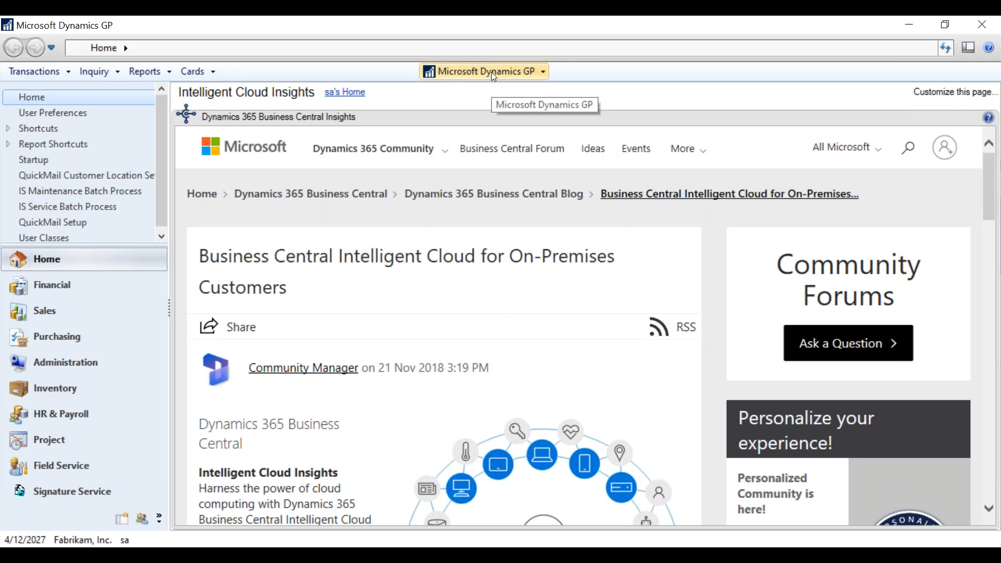
# Open Customer Maintenance from the sales cards and load the Olsen Safety Equipment Supply record by its customer ID
pyautogui.click(205, 71)
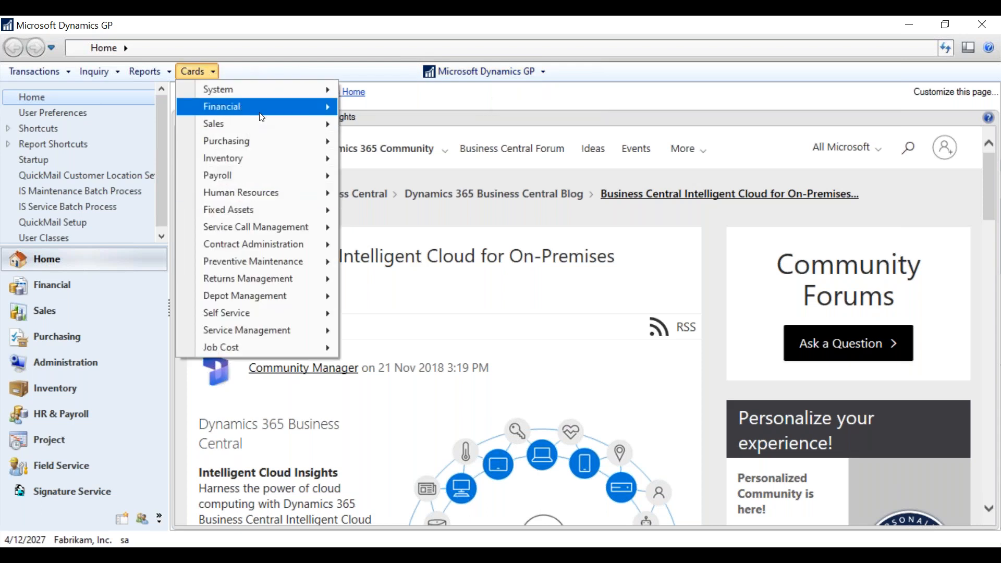
pyautogui.moveTo(260, 122)
pyautogui.click(383, 126)
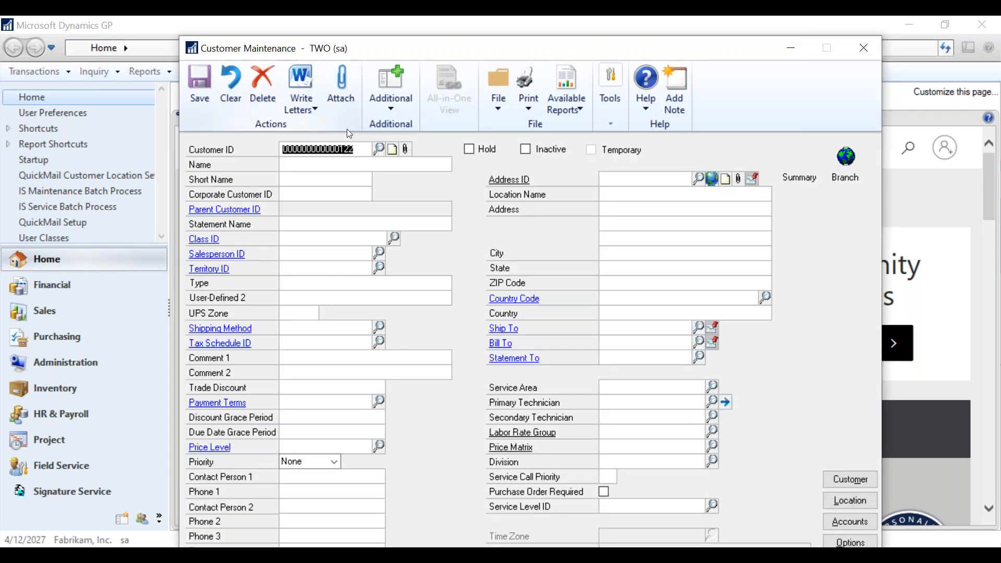
pyautogui.write('205')
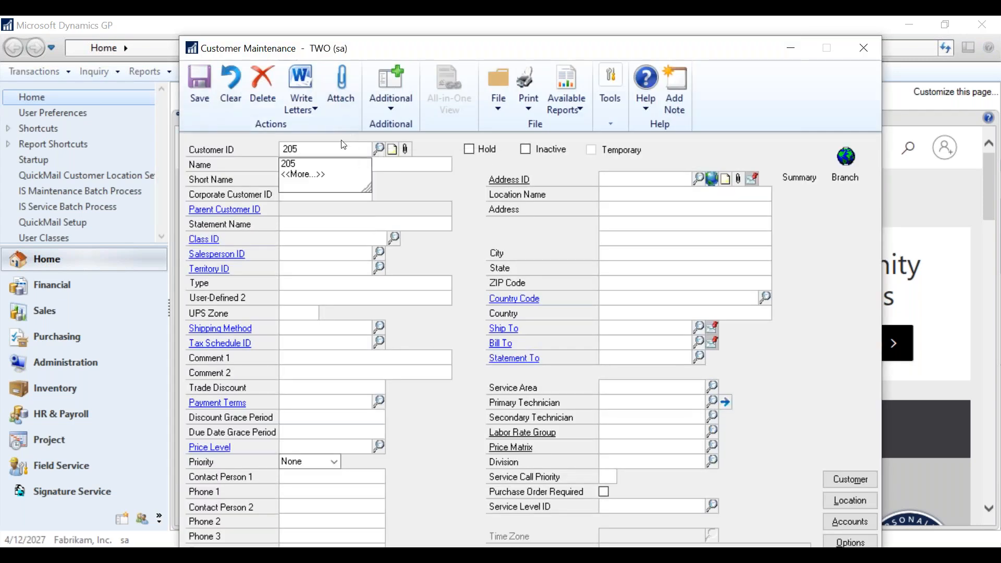
pyautogui.press('Tab')
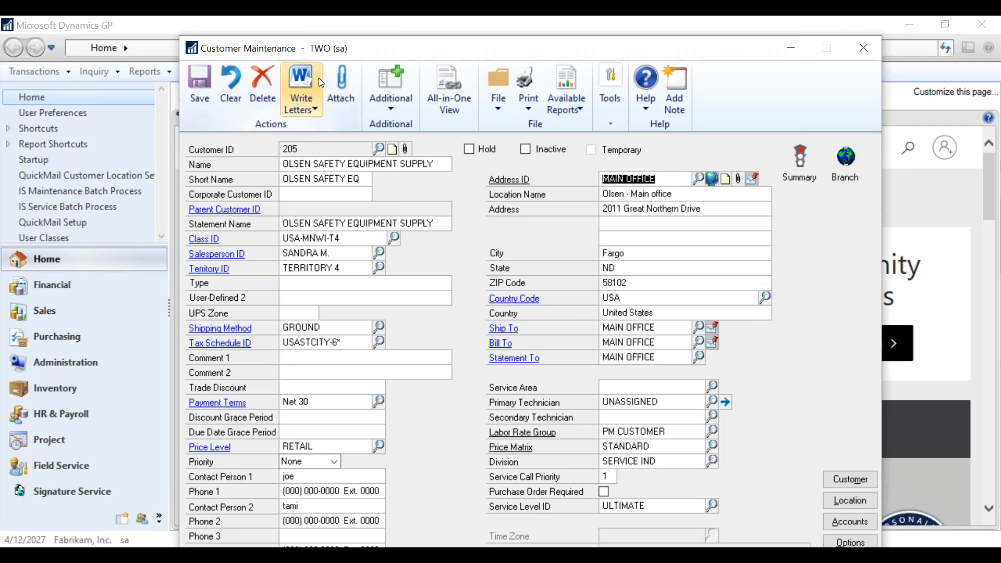
pyautogui.moveTo(385, 49); pyautogui.dragTo(373, 40)
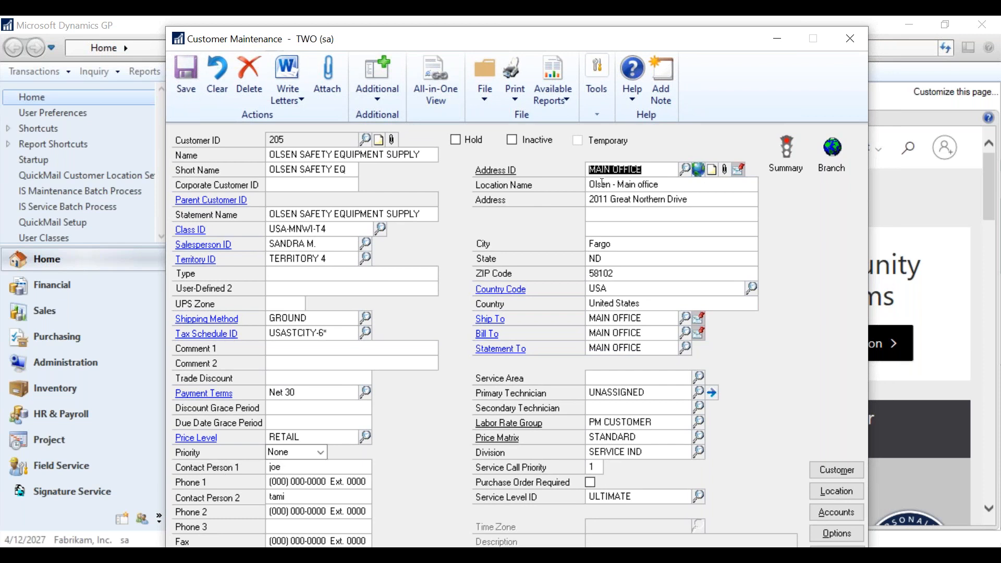
# Open the customer's Location window and browse its FARGO, MAIN OFFICE and WAREHOUSE address records
pyautogui.click(836, 490)
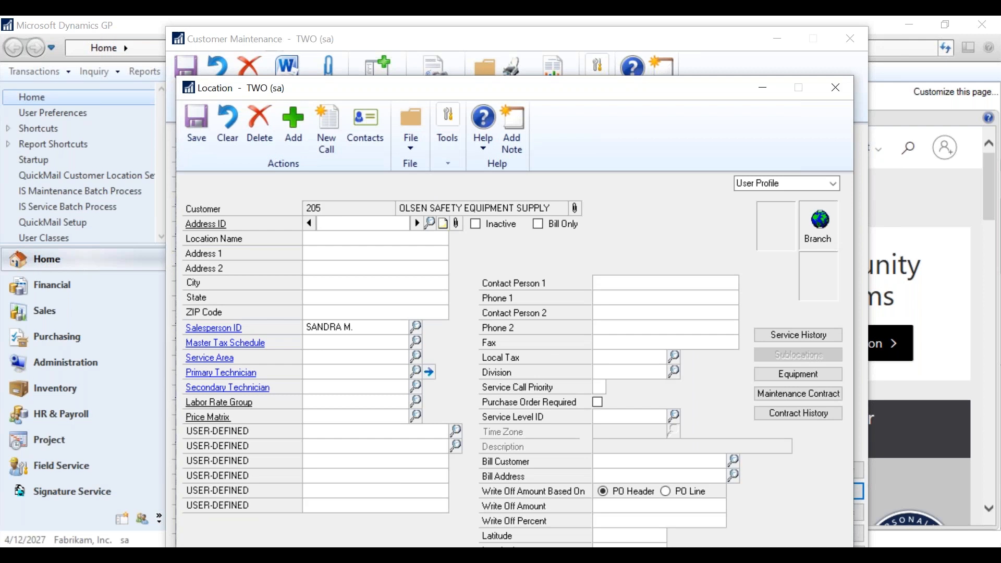
pyautogui.click(417, 224)
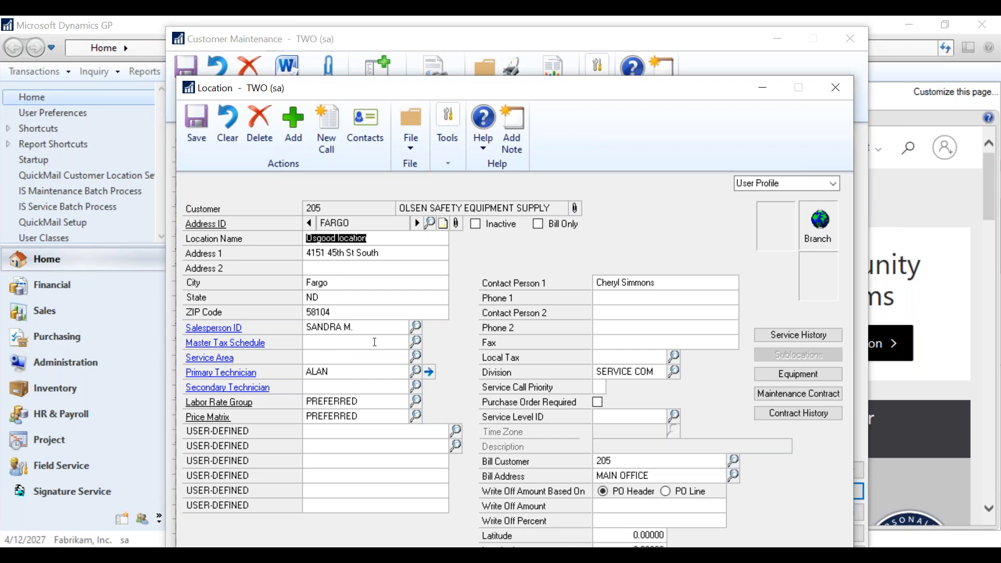
pyautogui.click(417, 223)
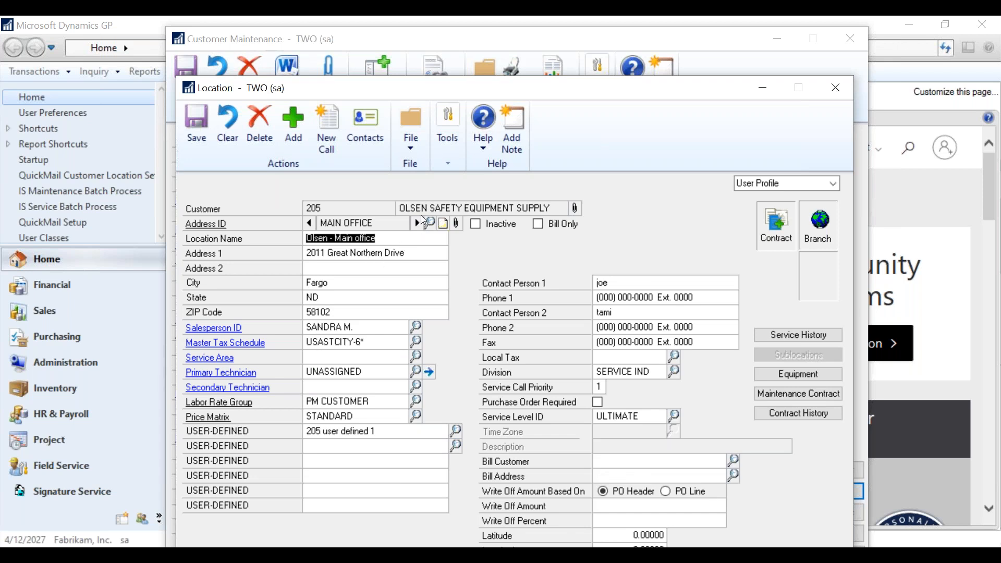
pyautogui.click(418, 223)
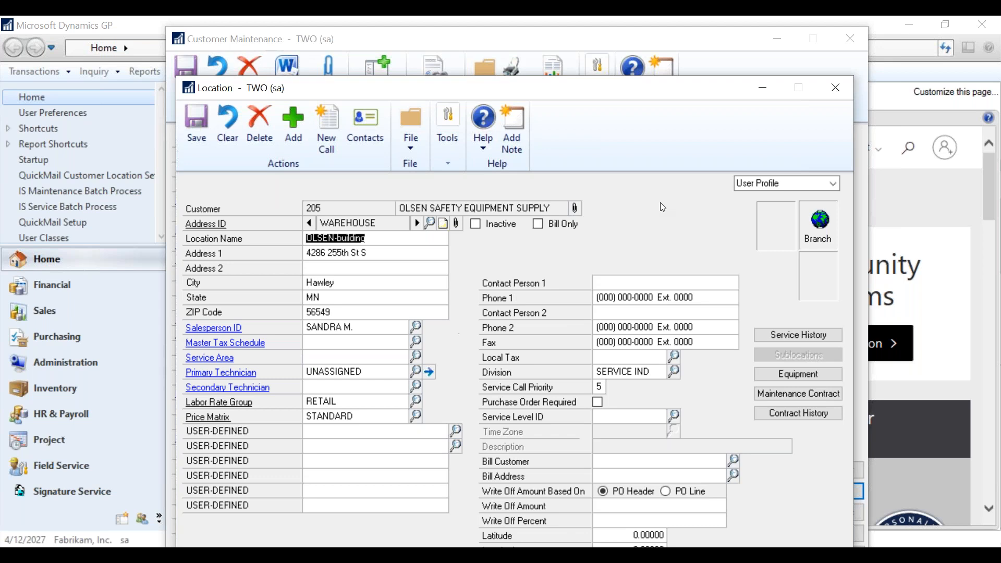
# Close the Location window, minimize Customer Maintenance, and open the wsTOOLS Zone Calculator Process
pyautogui.click(835, 89)
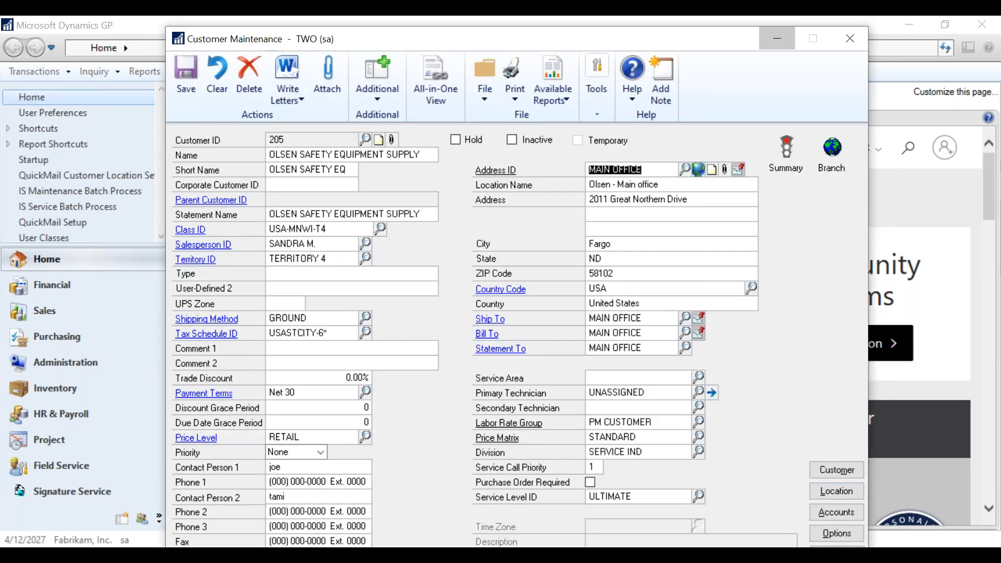
pyautogui.click(777, 38)
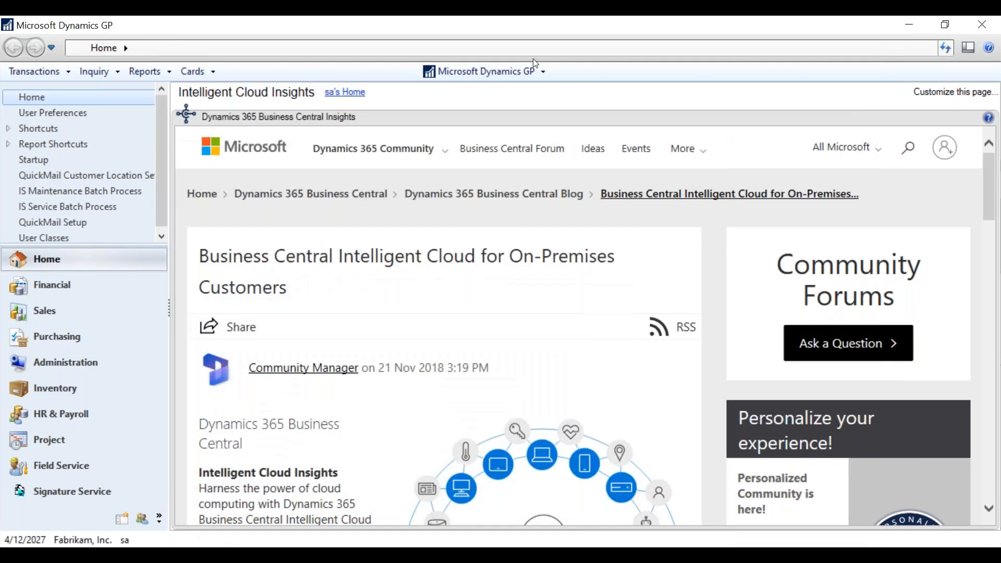
pyautogui.click(471, 74)
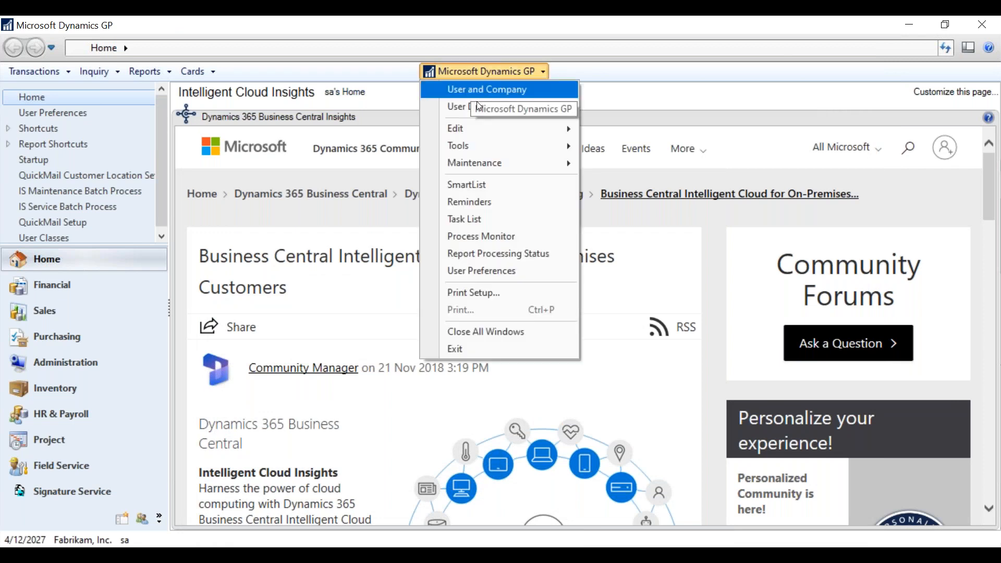
pyautogui.moveTo(550, 146)
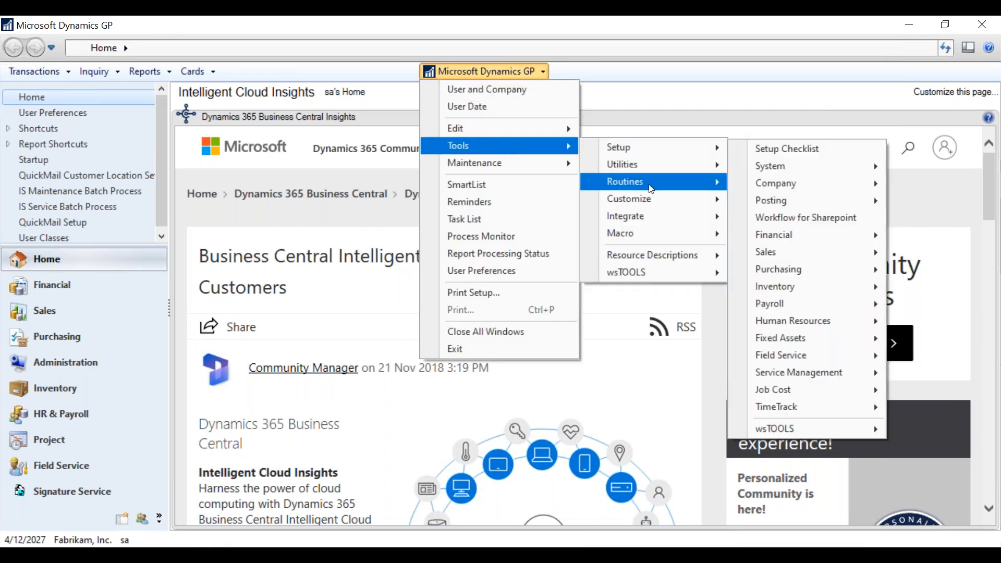
pyautogui.moveTo(656, 274)
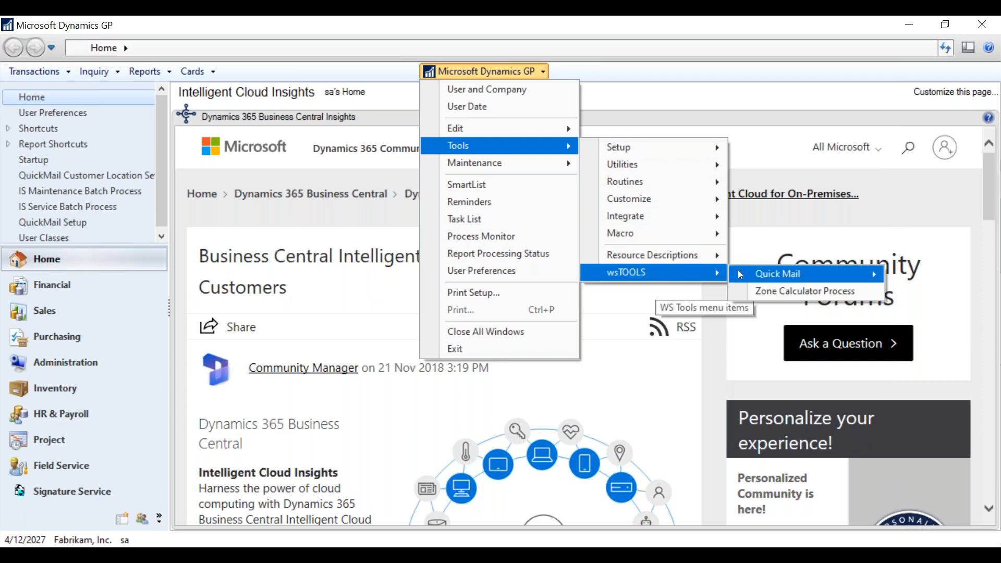
pyautogui.click(802, 292)
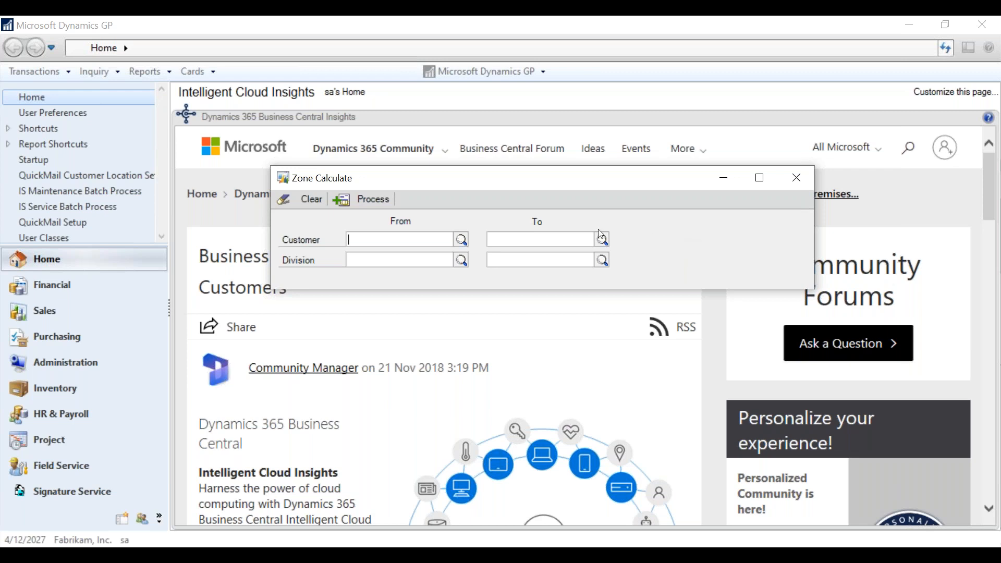
# Run the zone calculation for only the Olsen Safety Equipment Supply customer ID, acknowledge its completion, and close the Zone Calculate window
pyautogui.write('205')
pyautogui.press('Tab')
pyautogui.press('Tab')
pyautogui.click(362, 201)
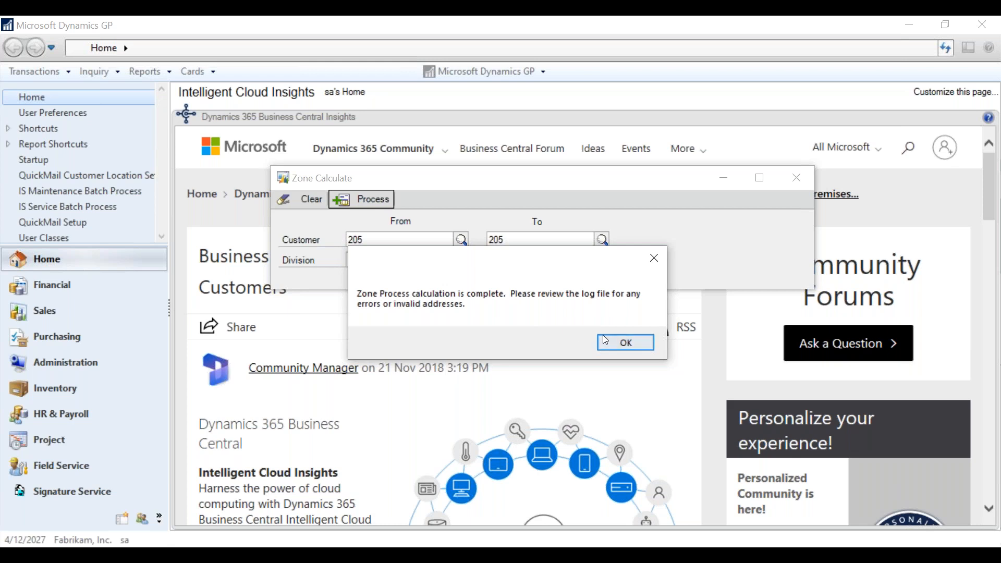
pyautogui.click(625, 342)
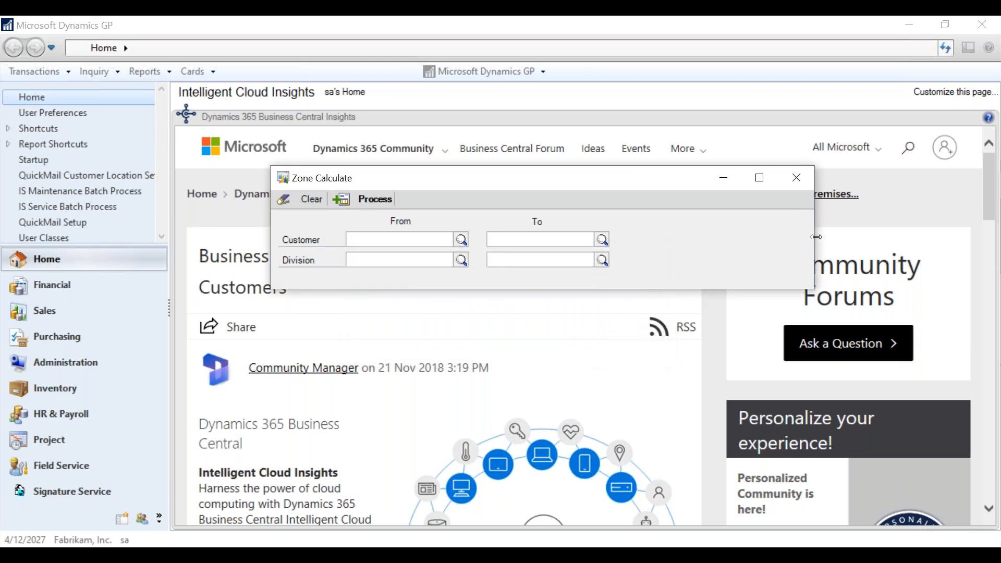
pyautogui.click(804, 179)
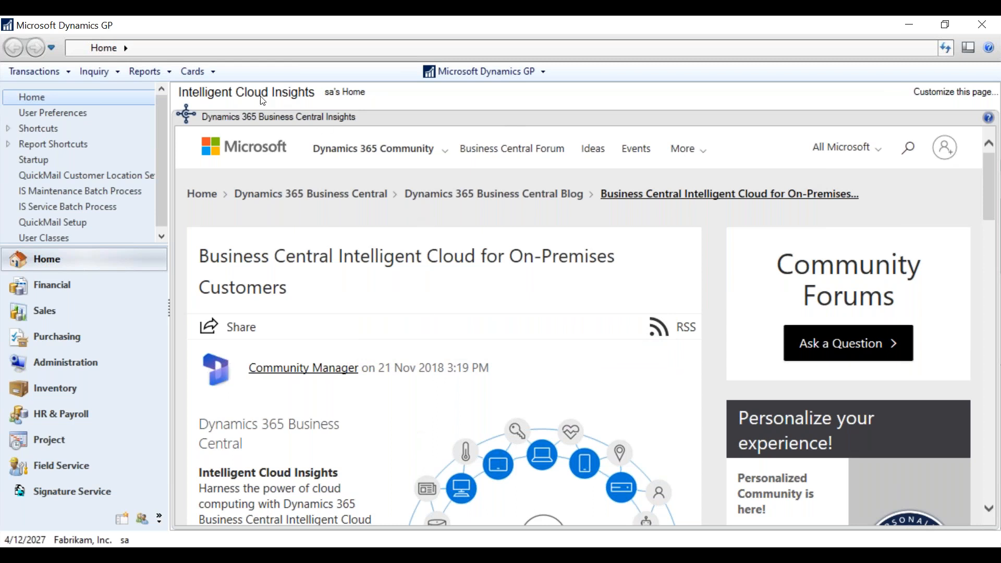
# Return to the Olsen Safety Equipment Supply record in Customer Maintenance and open its Location window
pyautogui.click(210, 72)
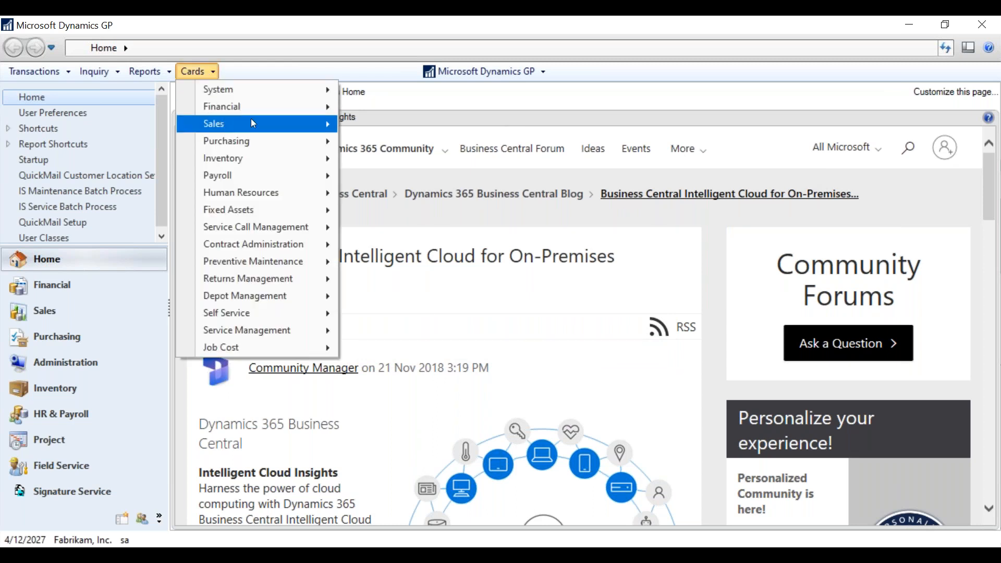
pyautogui.moveTo(238, 123)
pyautogui.click(372, 130)
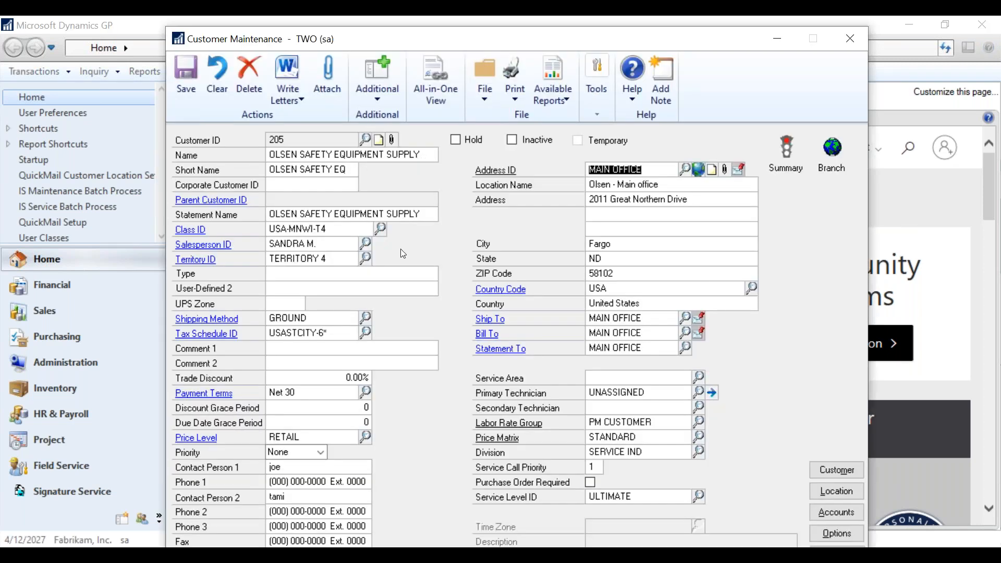
pyautogui.click(824, 491)
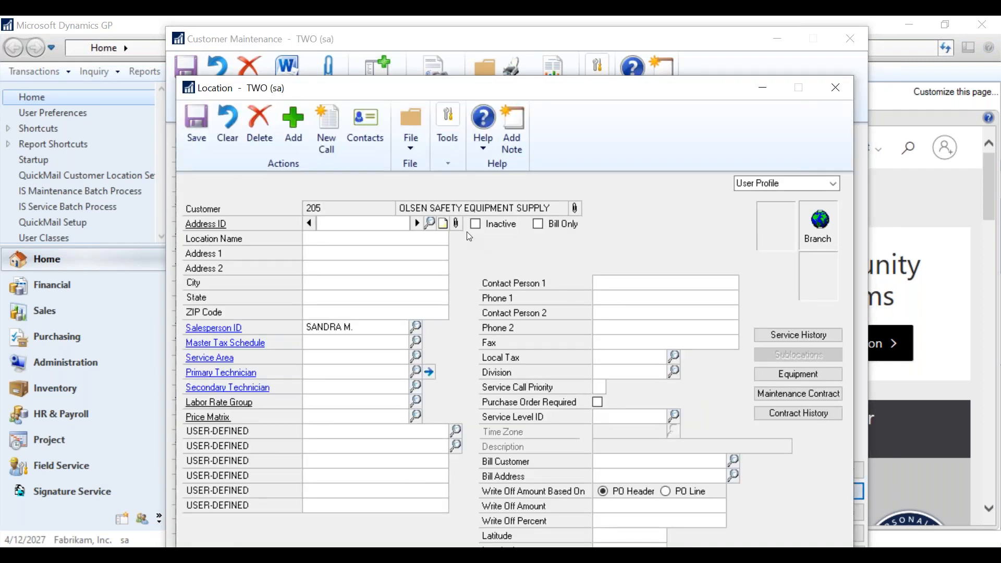
# Check the Service Area on the FARGO, MAIN OFFICE and WAREHOUSE locations, and close the location and customer windows
pyautogui.click(418, 224)
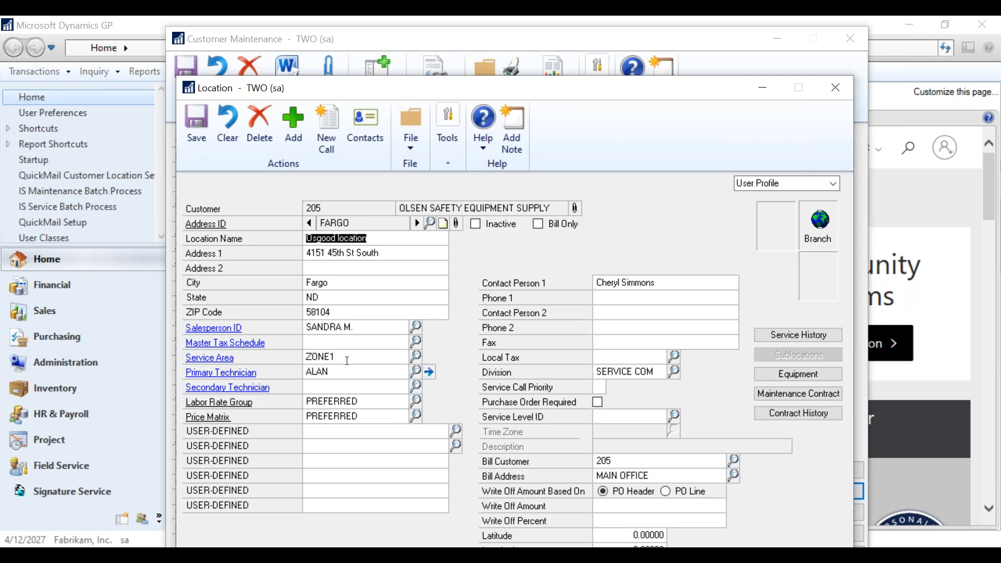
pyautogui.click(417, 223)
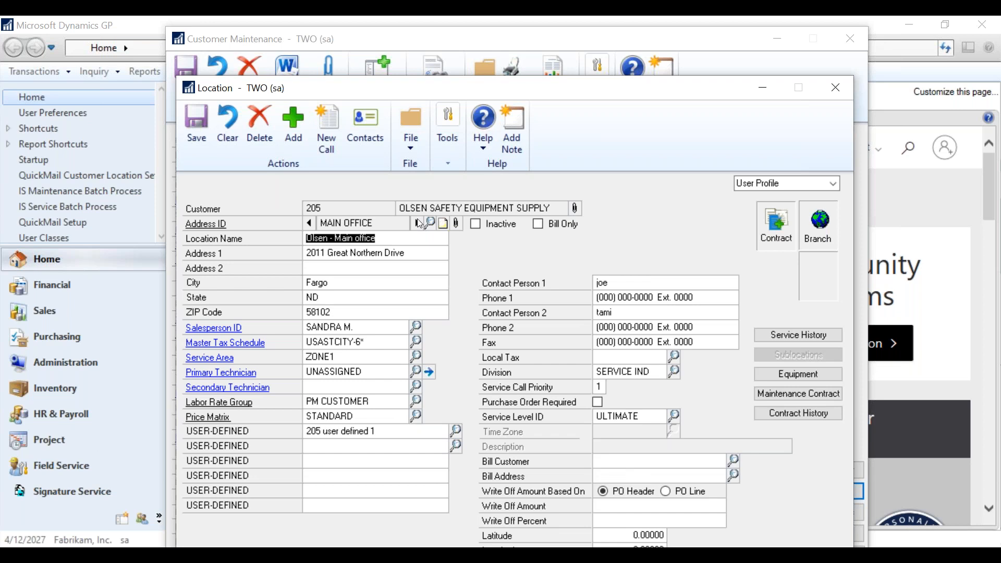
pyautogui.click(417, 223)
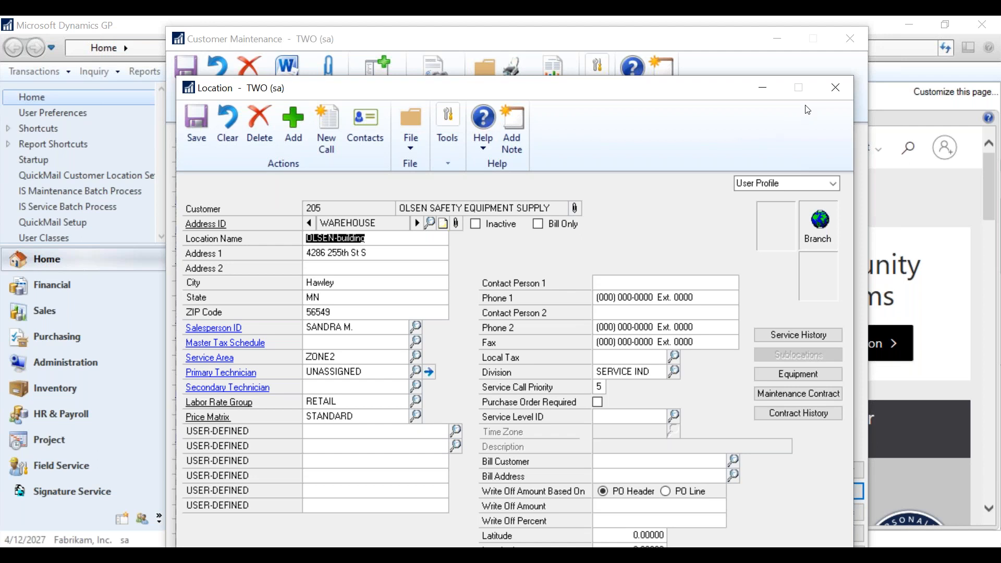
pyautogui.click(830, 83)
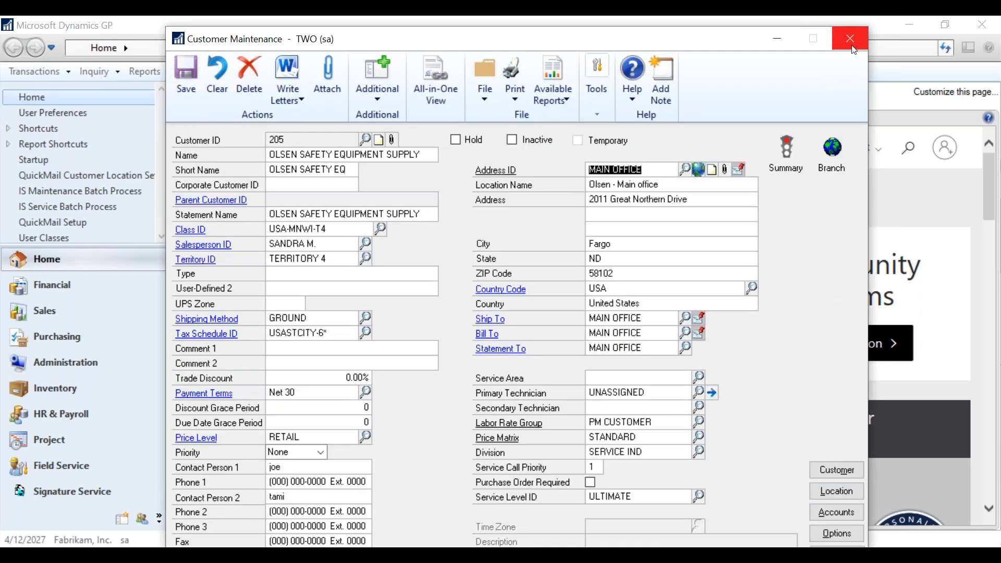
pyautogui.click(852, 45)
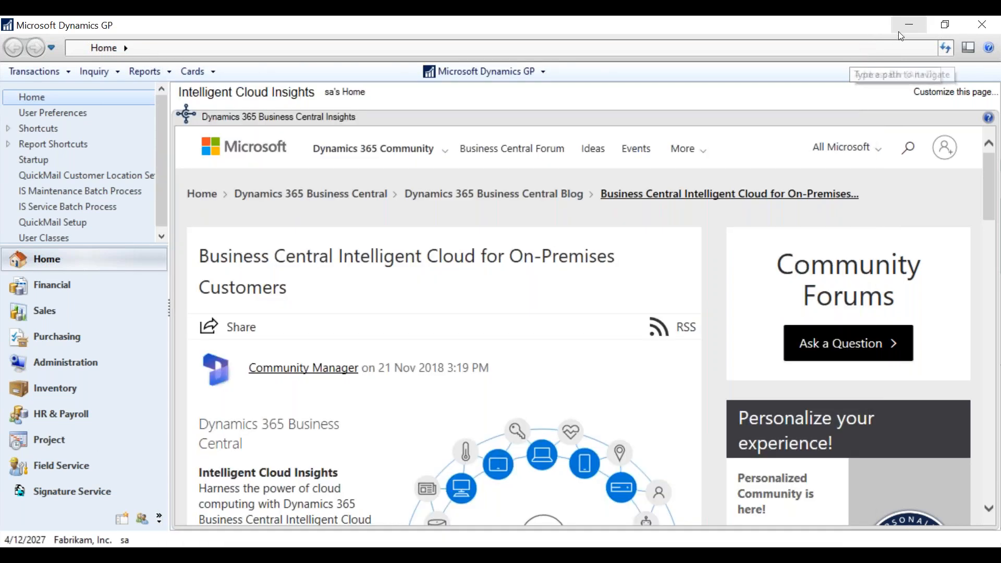
# Switch to the other Microsoft Dynamics GP session and open the wsTOOLS Auto Charge setup
pyautogui.click(907, 27)
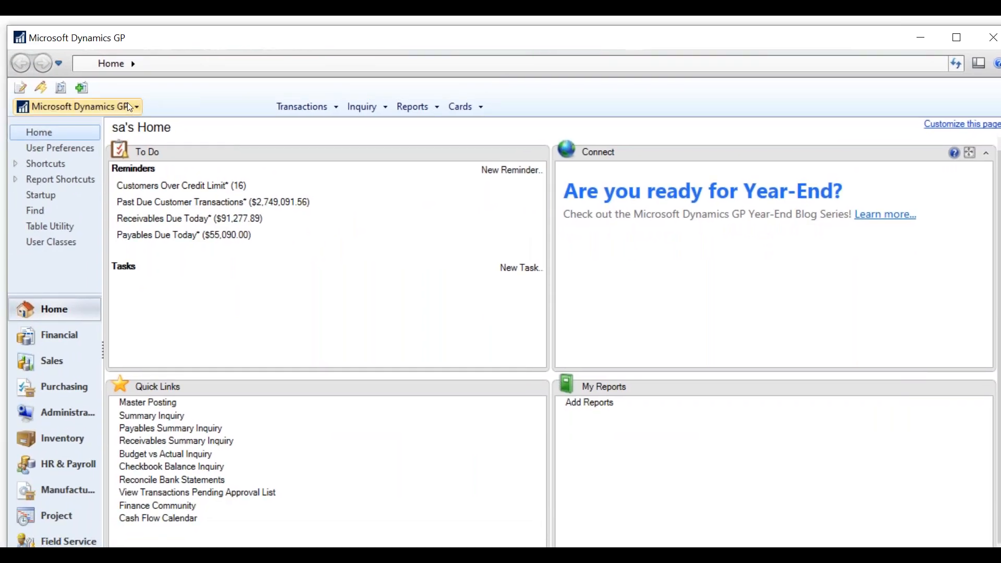
pyautogui.click(133, 108)
pyautogui.moveTo(168, 181)
pyautogui.moveTo(250, 180)
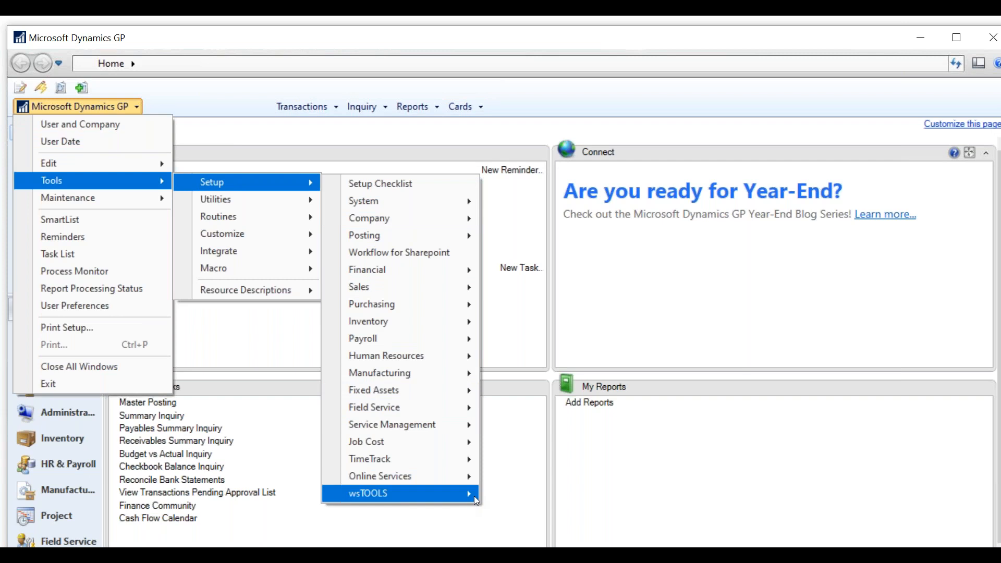
pyautogui.moveTo(473, 495)
pyautogui.click(514, 501)
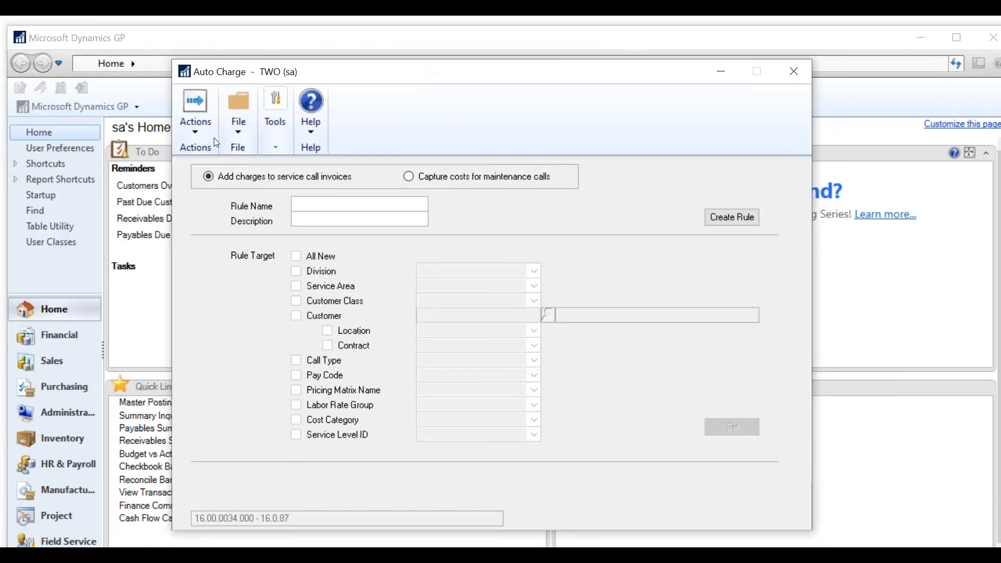
# Find the ZONE1 auto charge rule, review its service area target and invoice fee, and save and close it
pyautogui.click(194, 130)
pyautogui.click(203, 184)
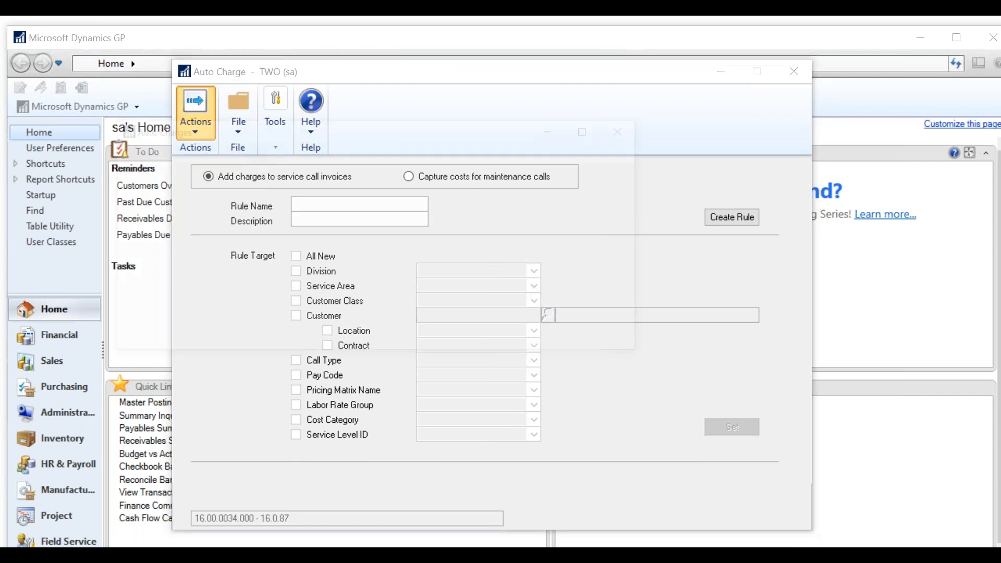
pyautogui.doubleClick(194, 334)
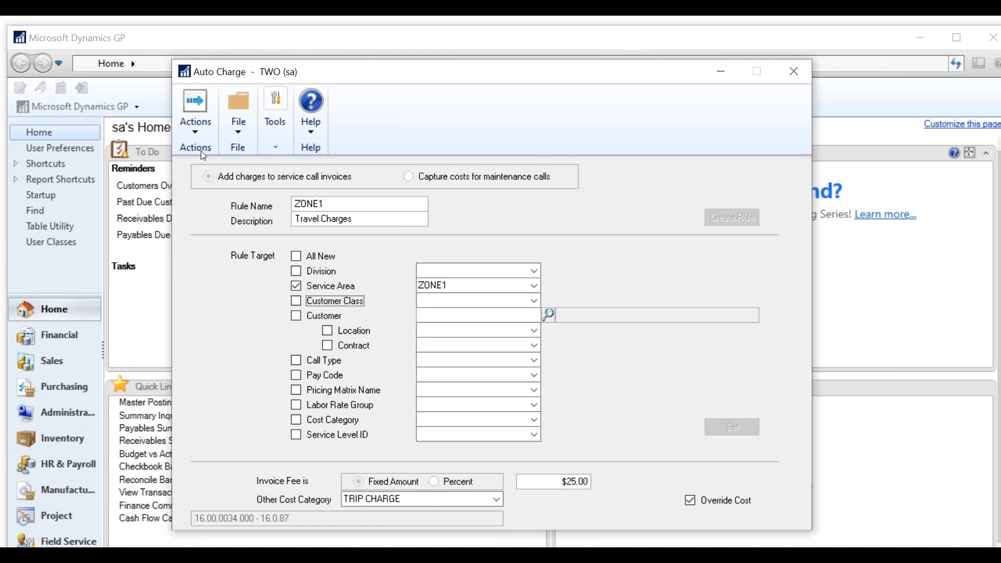
pyautogui.click(194, 131)
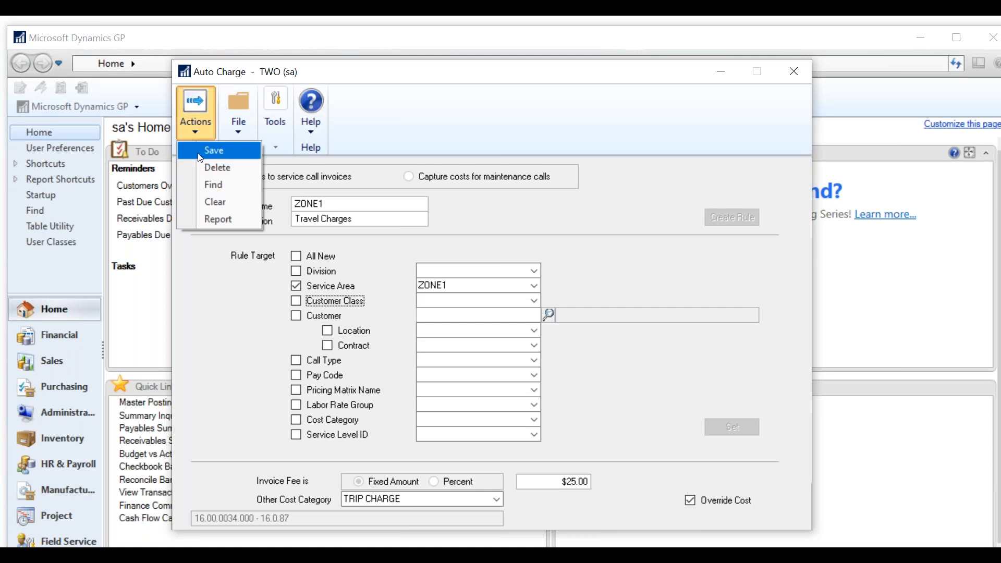
pyautogui.click(201, 152)
pyautogui.click(799, 71)
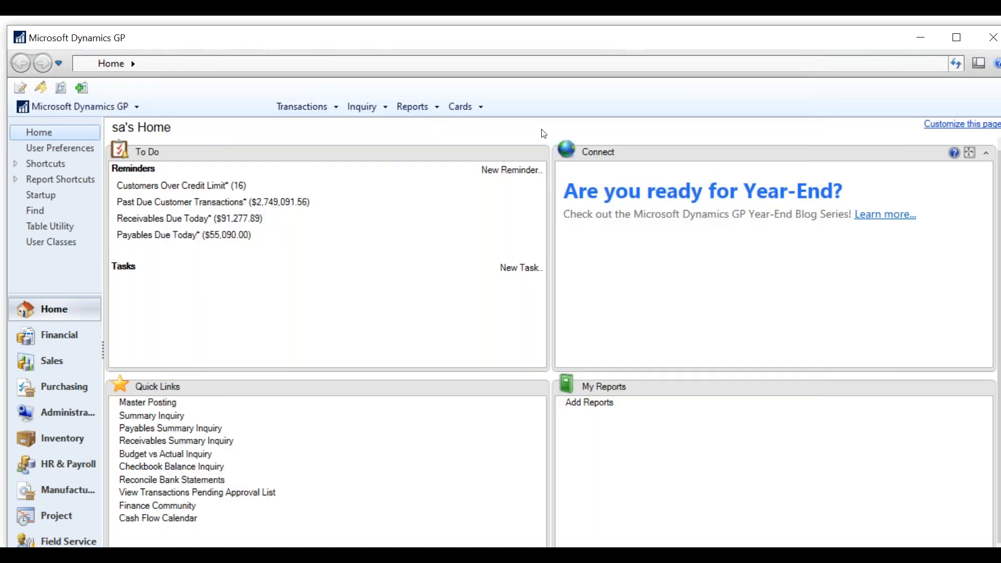
# Open Service Manager from the Service Management cards and load Olsen Safety Equipment Supply by its customer ID
pyautogui.click(463, 104)
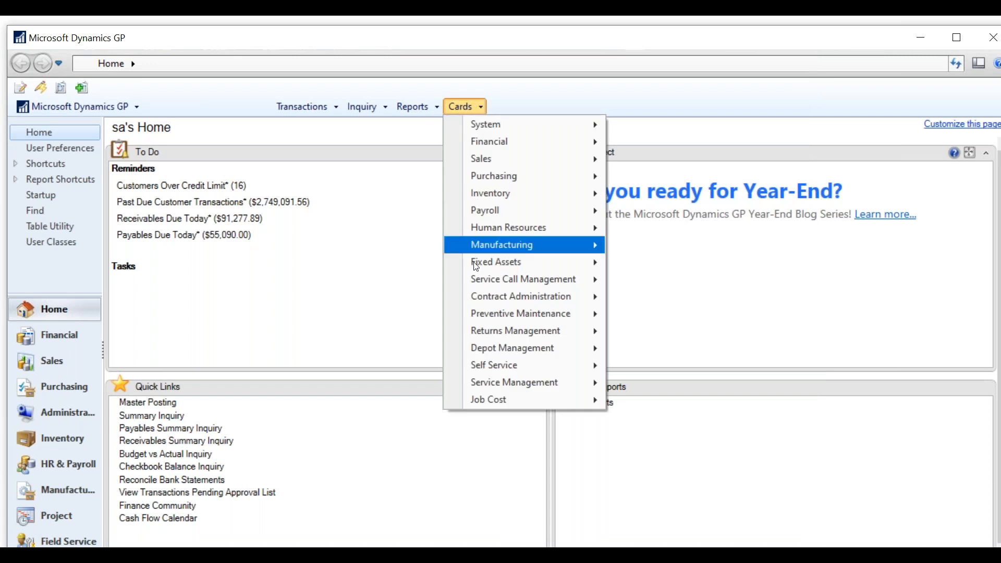
pyautogui.moveTo(553, 383)
pyautogui.click(621, 384)
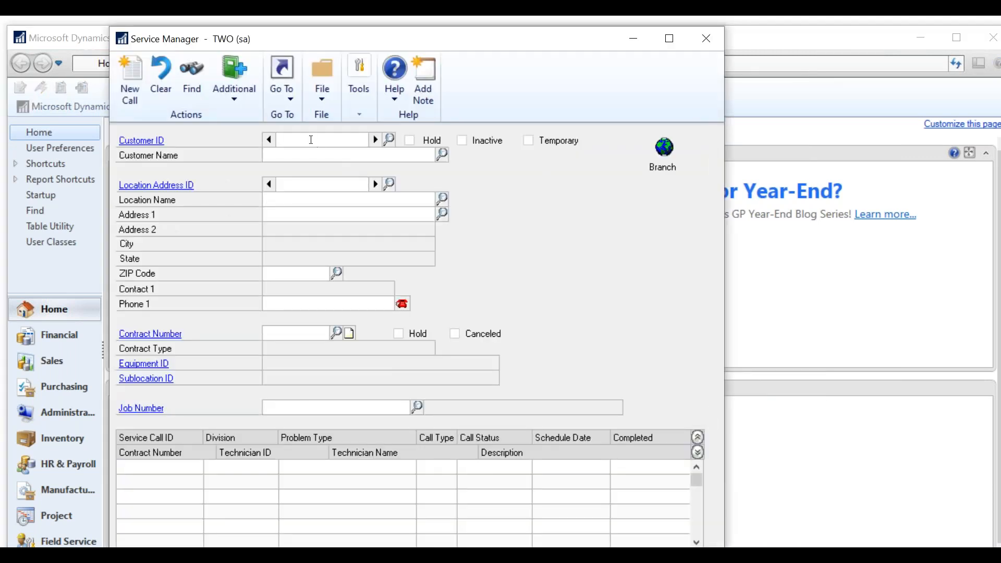
pyautogui.write('205')
pyautogui.press('Tab')
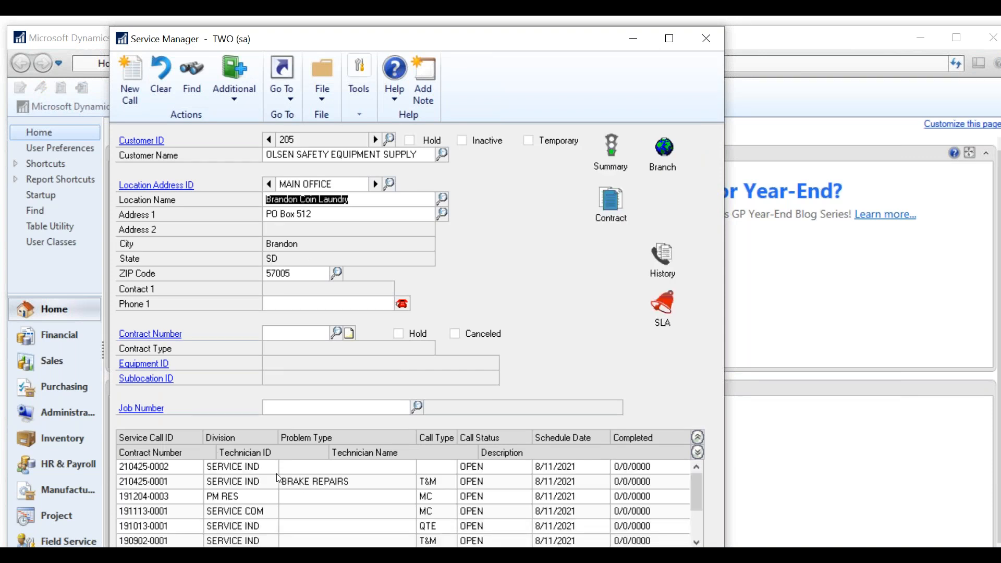
pyautogui.click(192, 78)
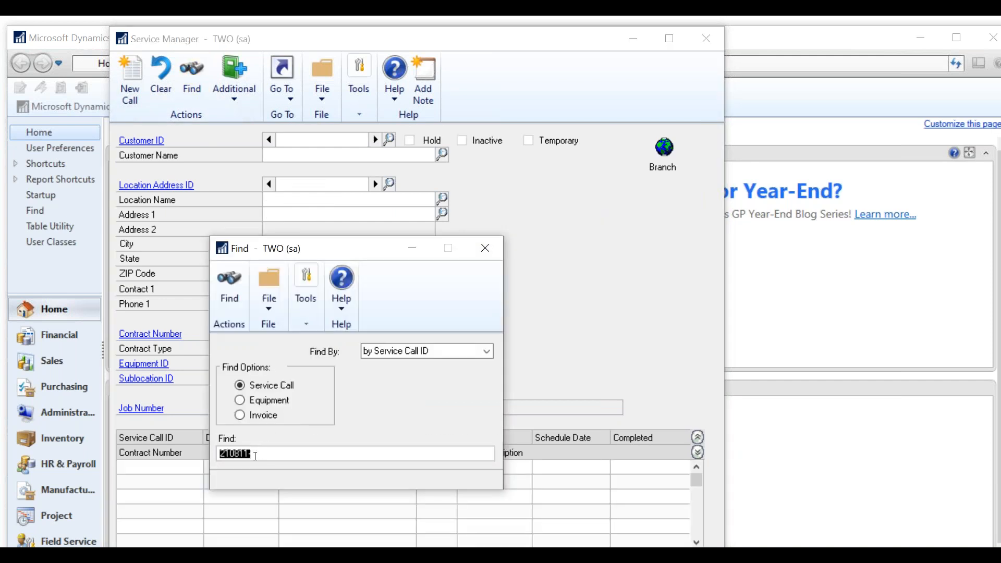
pyautogui.click(256, 457)
pyautogui.press('BackSpace')
pyautogui.write('0-0001')
pyautogui.press('Tab')
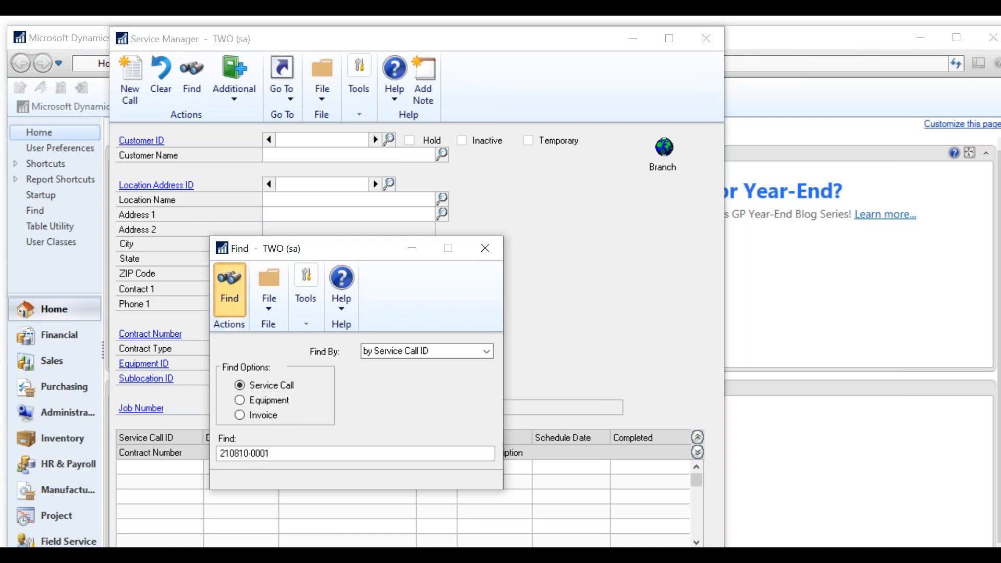
pyautogui.click(229, 285)
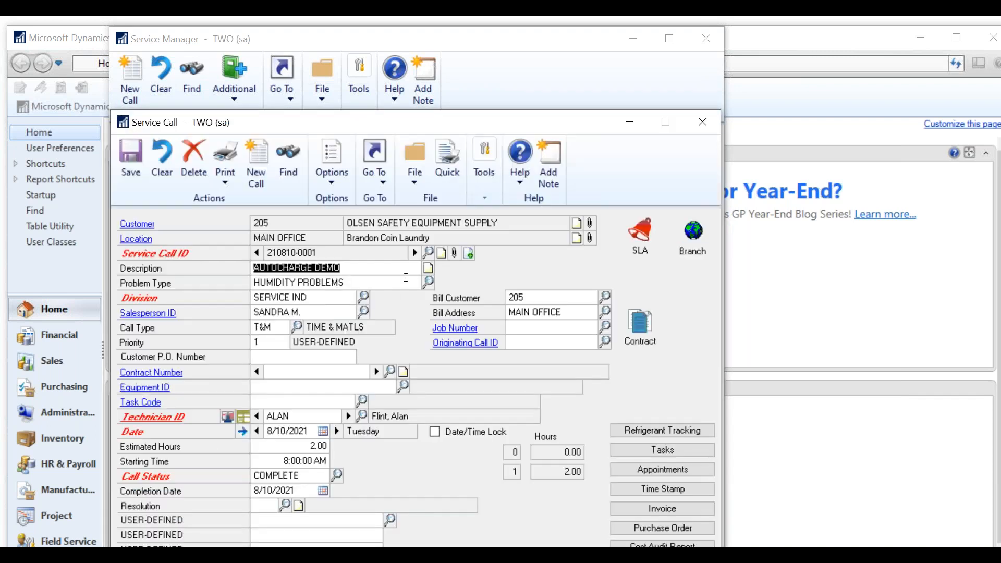
pyautogui.moveTo(488, 127); pyautogui.dragTo(466, 90)
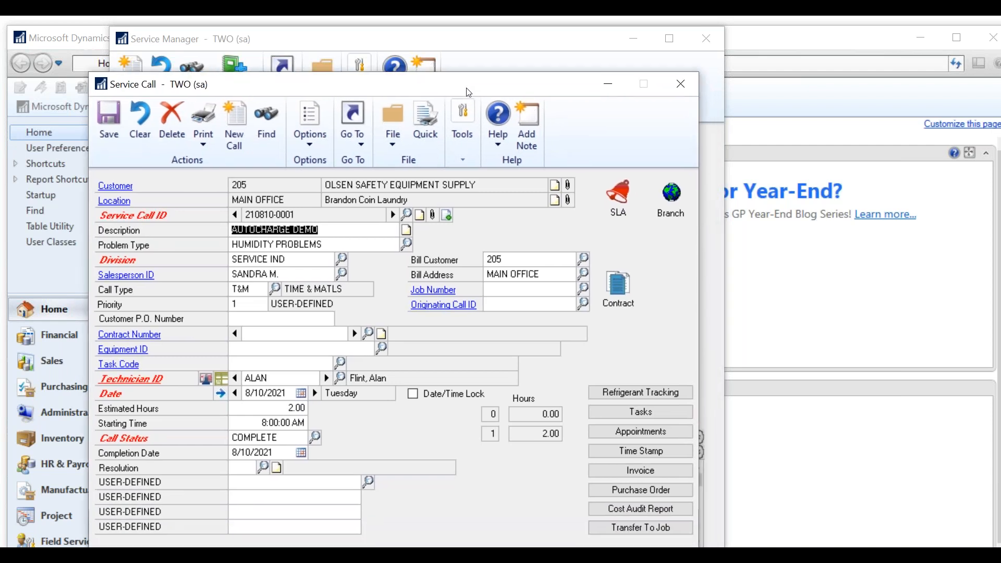
# Open the service call's invoice, add the AutoCharges, and include the additional costs on the invoice
pyautogui.click(618, 470)
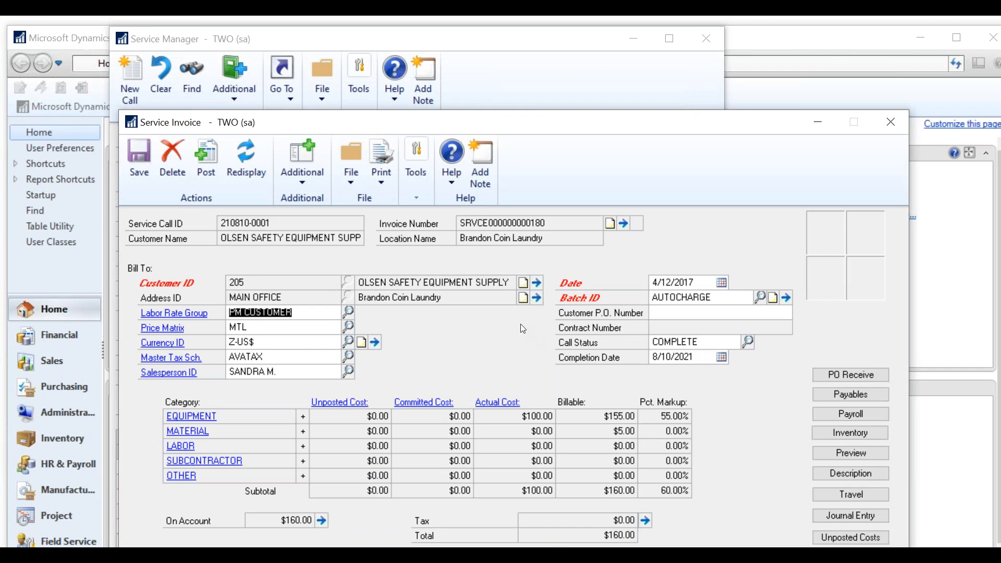
pyautogui.click(303, 170)
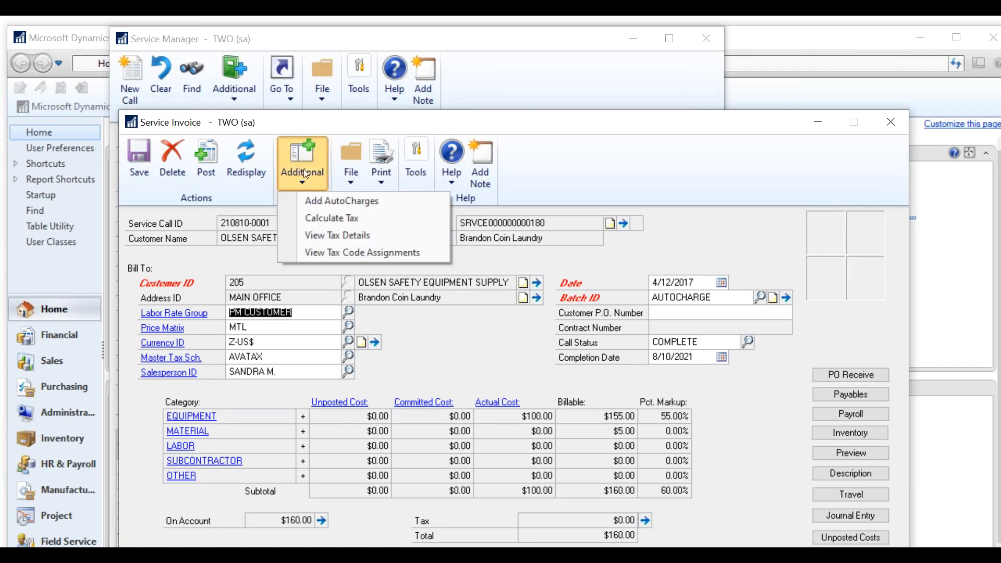
pyautogui.click(314, 203)
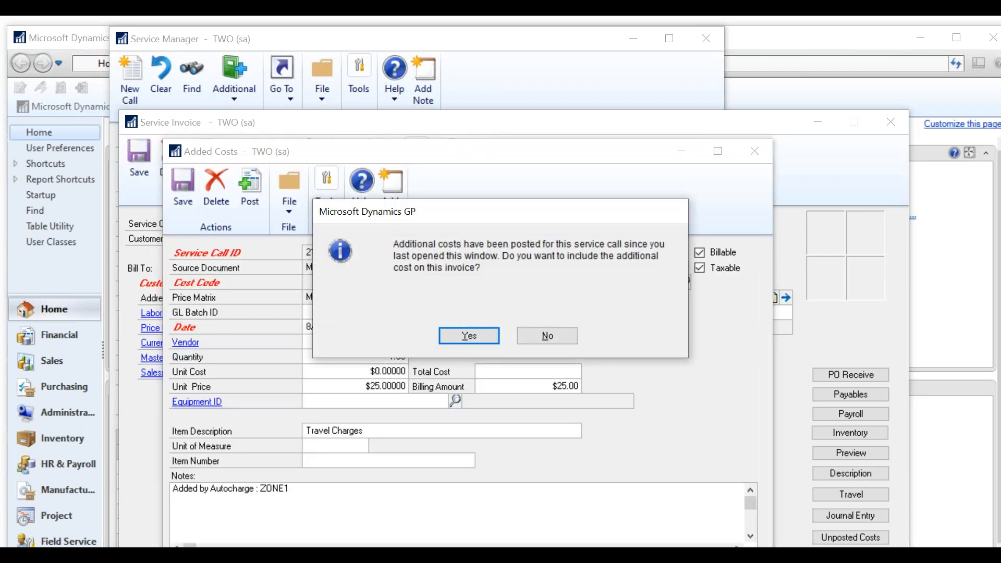
pyautogui.click(480, 337)
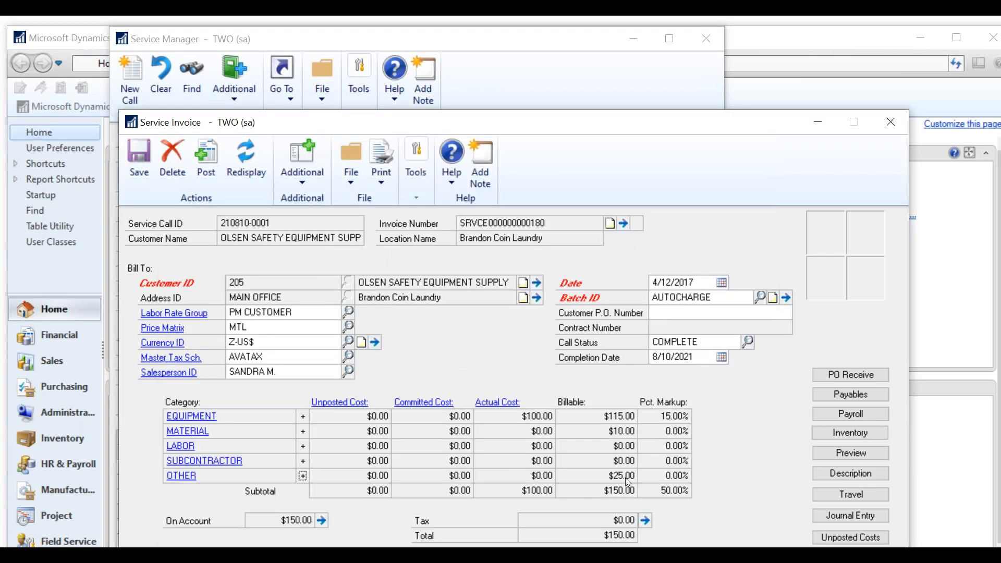
# Open the invoice's OTHER cost category, expand the travel charge line to review its source, status and cost type, and close the costs
pyautogui.click(172, 476)
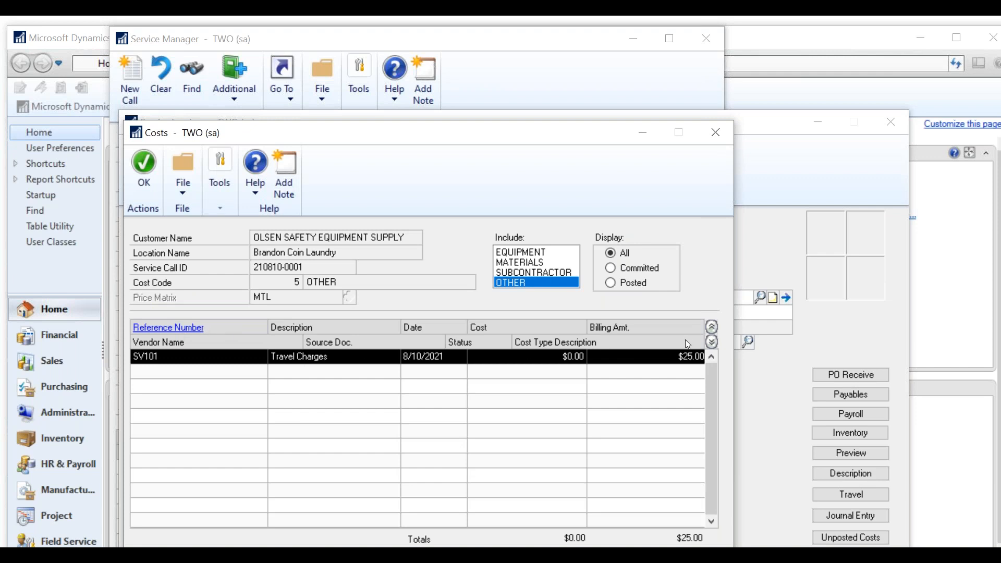
pyautogui.click(712, 342)
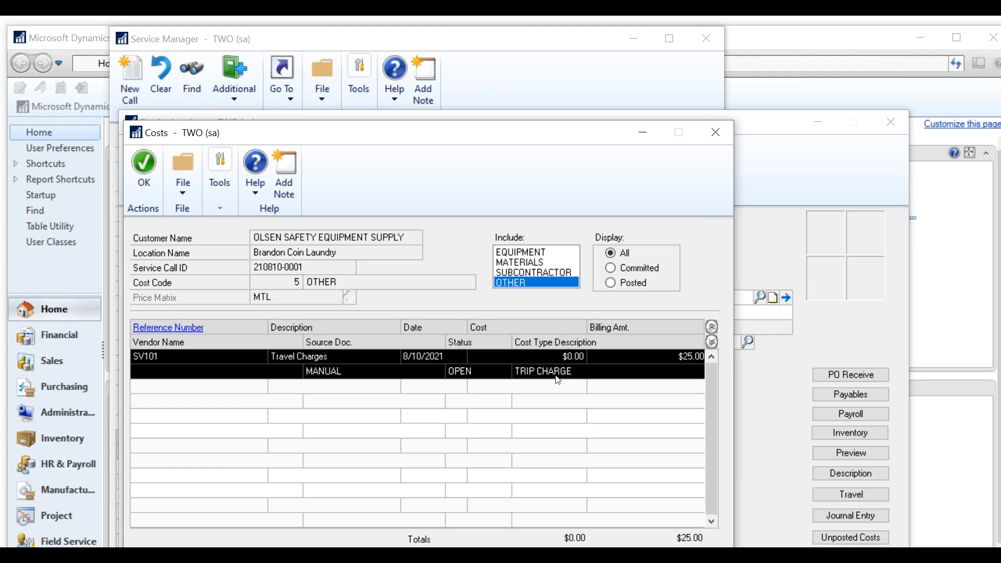
pyautogui.click(723, 143)
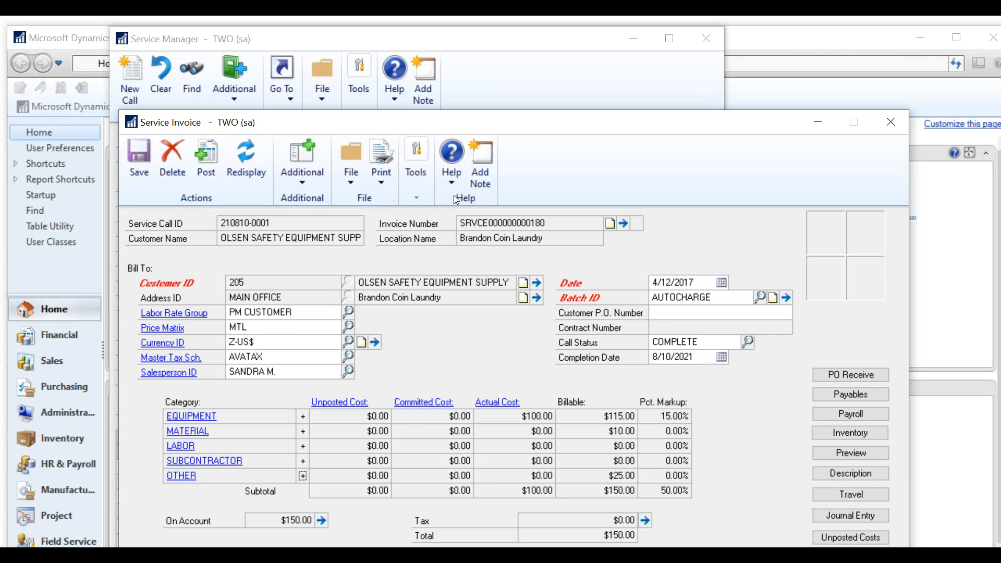
# Save and close the service invoice, and switch to the zone calculator presentation in PowerPoint
pyautogui.click(149, 181)
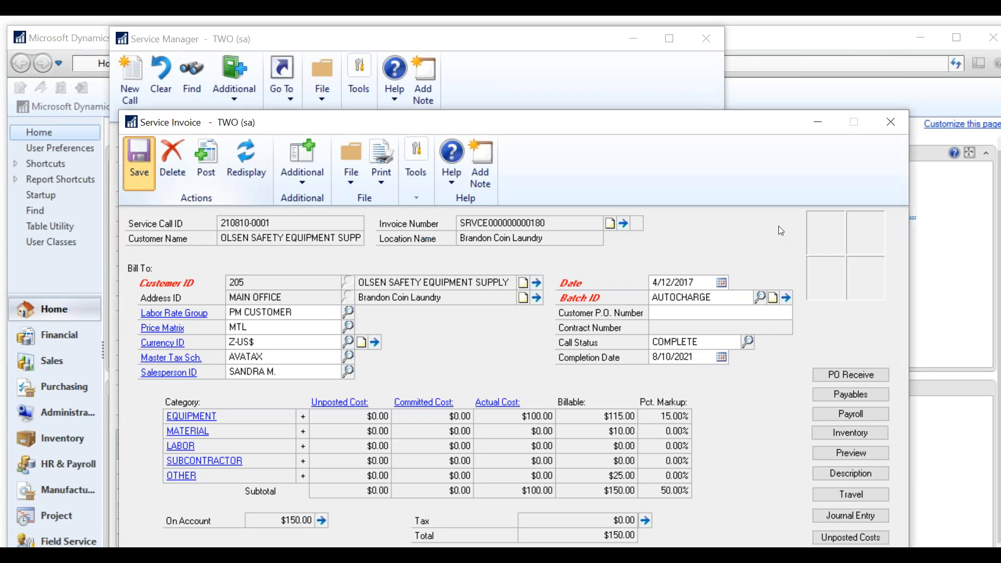
pyautogui.click(893, 124)
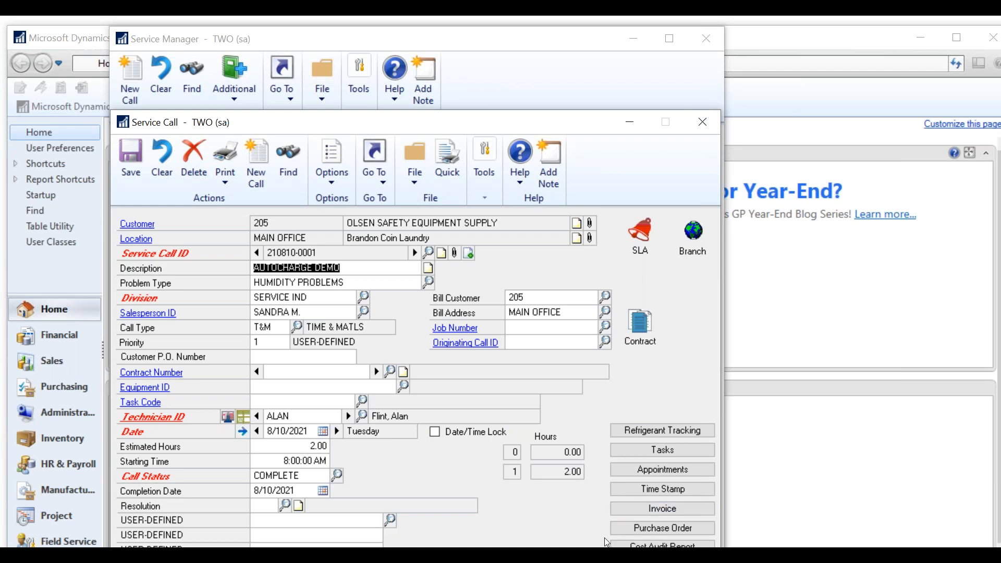
pyautogui.click(562, 555)
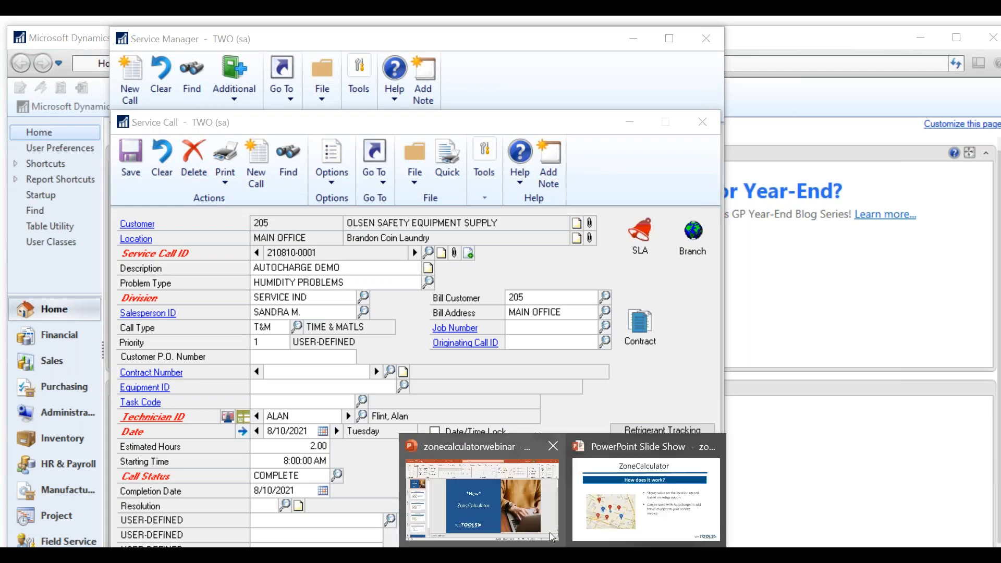